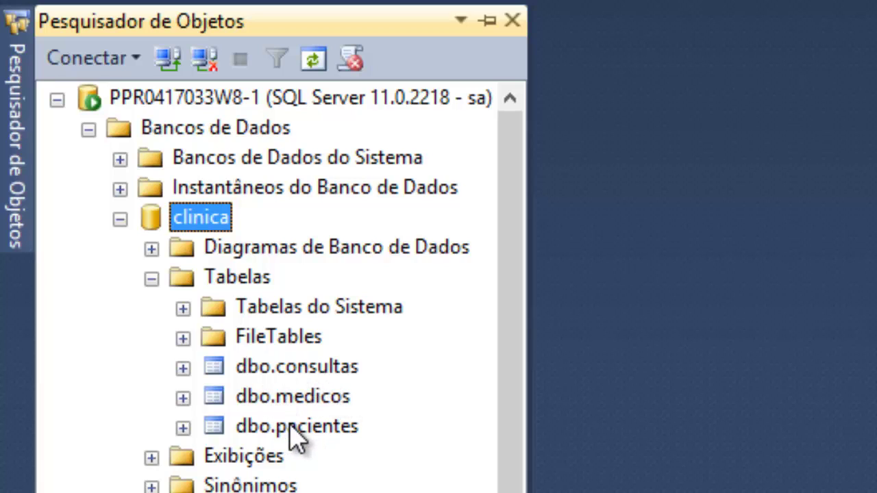
- Open the dbo.medicos table of the clinica database in design view to examine its columns
{"action": "left_click", "coordinate": [293, 398]}
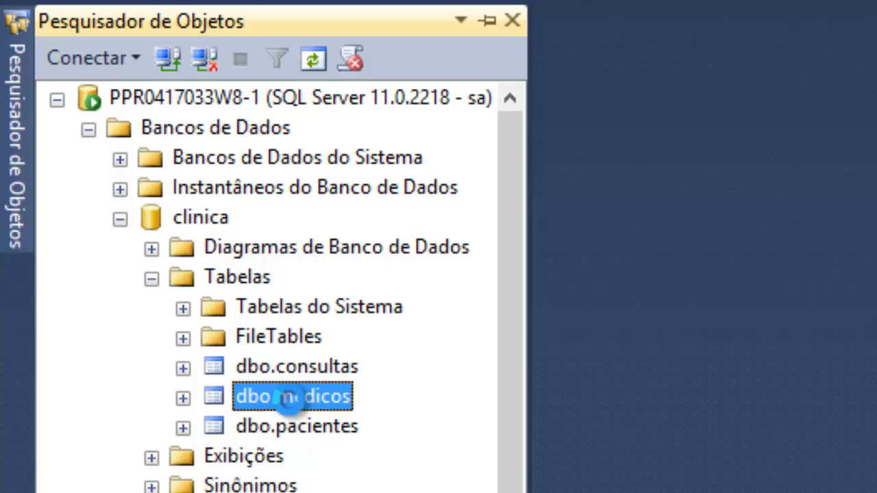
{"action": "right_click", "coordinate": [291, 404]}
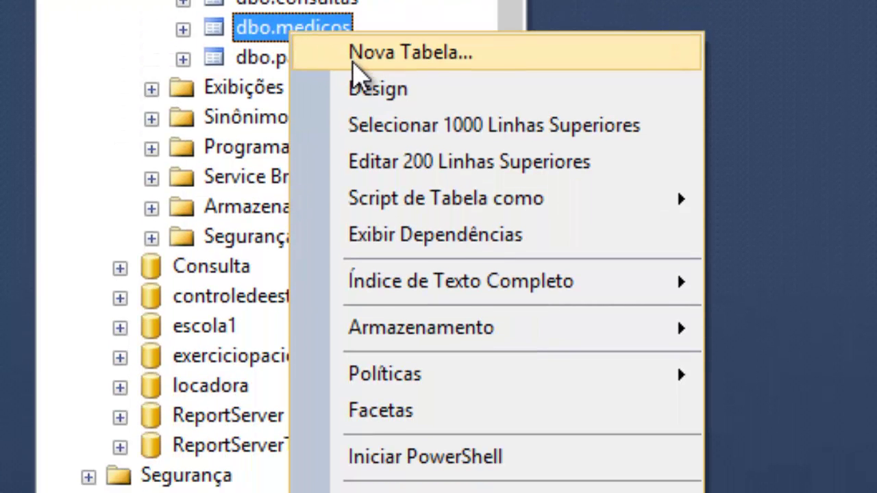
{"action": "left_click", "coordinate": [352, 89]}
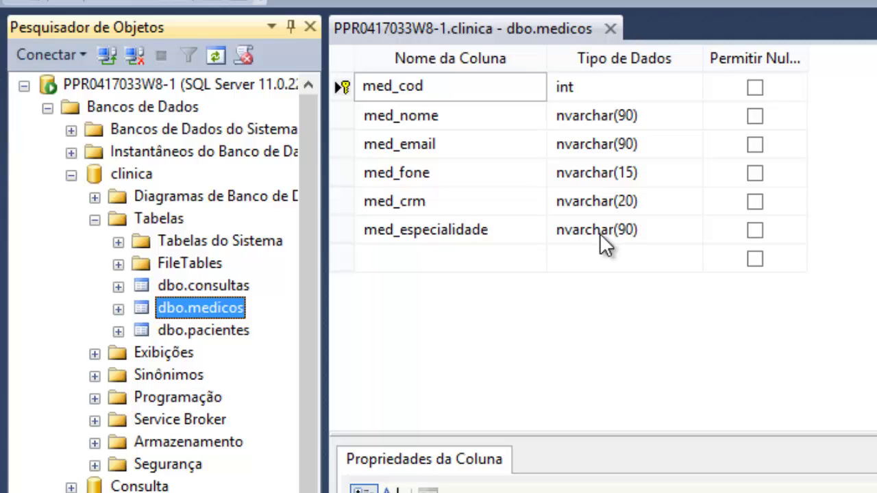
{"action": "left_click", "coordinate": [598, 325]}
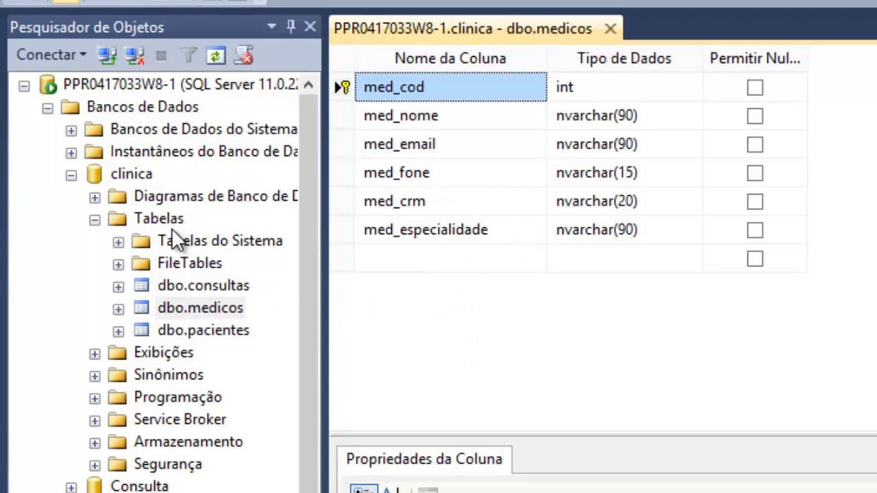
- Create a new table in the clinica database with a first column esp_cod of type int
{"action": "right_click", "coordinate": [158, 221]}
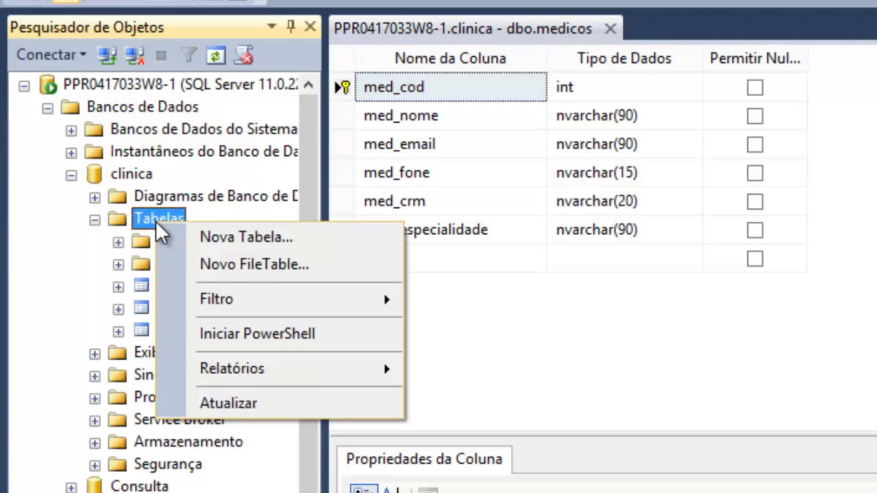
{"action": "left_click", "coordinate": [205, 238]}
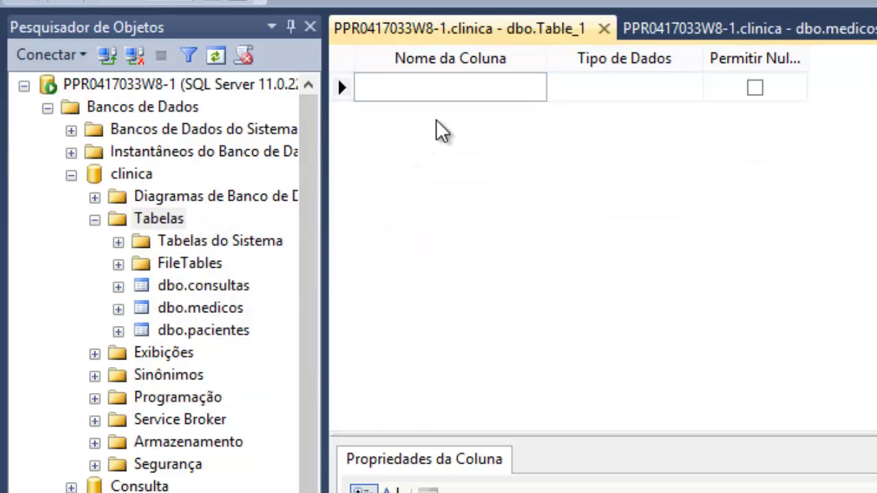
{"action": "type", "text": "esp_"}
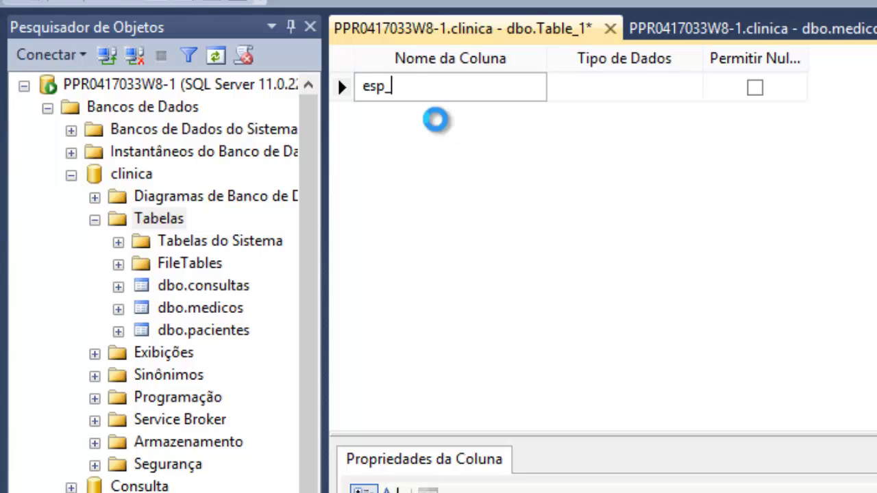
{"action": "type", "text": "cod"}
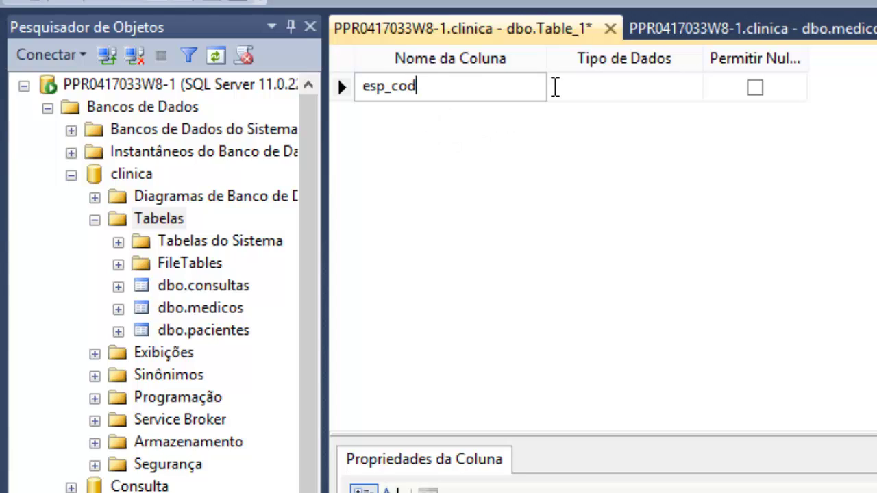
{"action": "left_click", "coordinate": [556, 87]}
{"action": "type", "text": "int"}
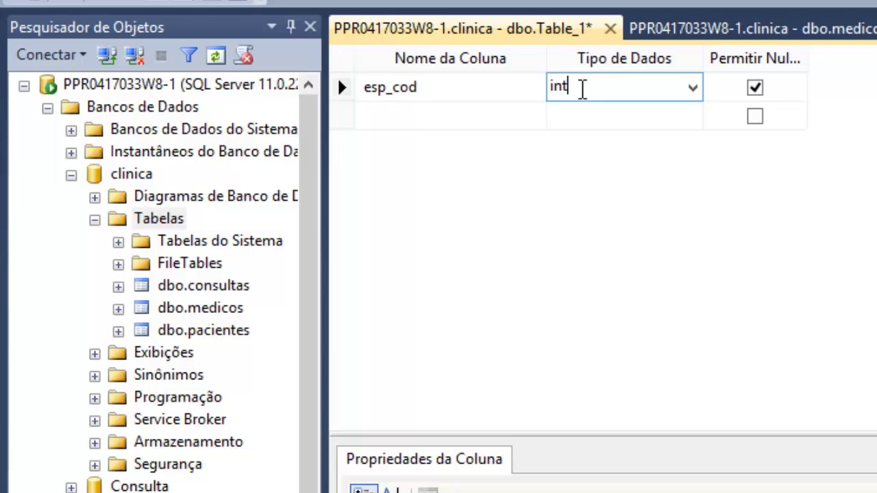
- Add a second column esp_nome with data type nvarchar(90) to the new table
{"action": "left_click", "coordinate": [472, 118]}
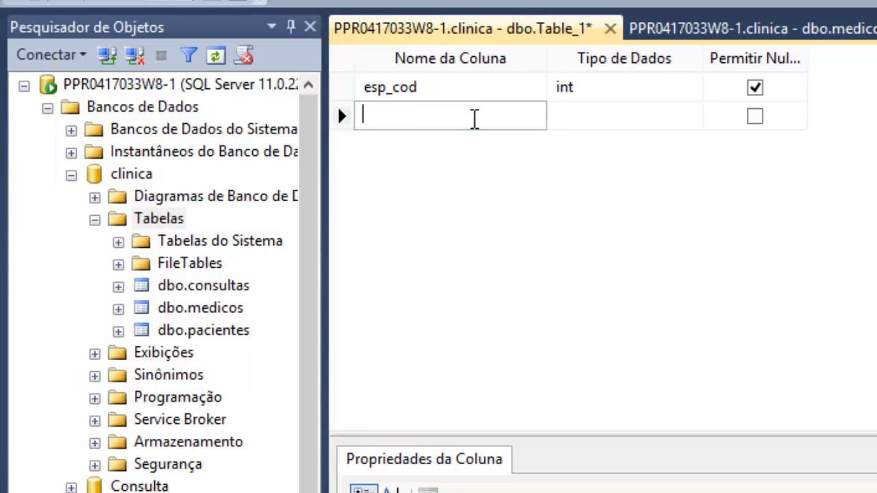
{"action": "type", "text": "esp_nome"}
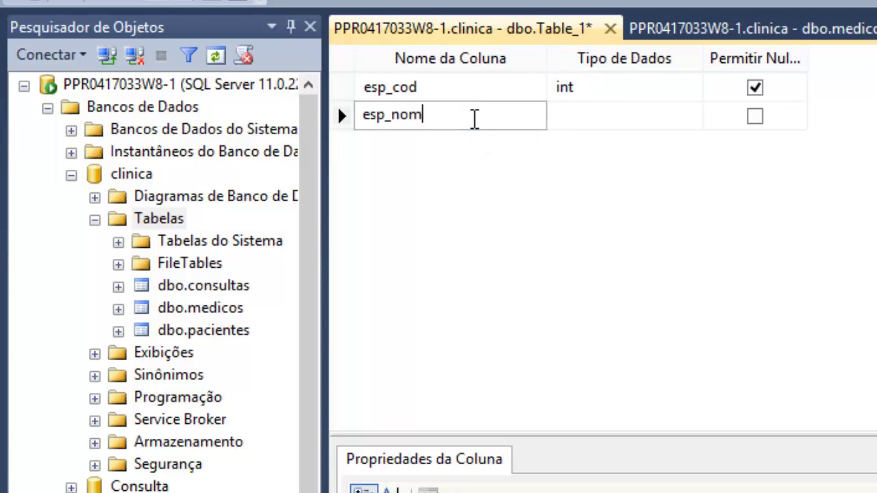
{"action": "left_click", "coordinate": [581, 119]}
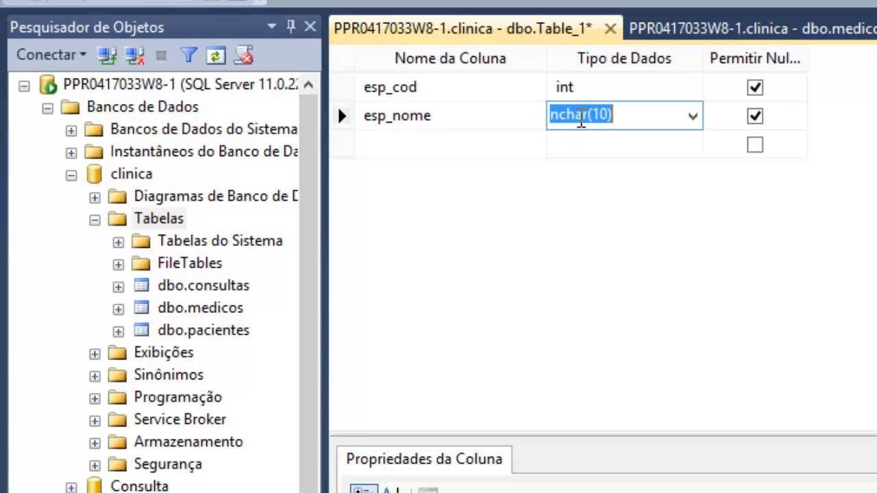
{"action": "type", "text": "nvar"}
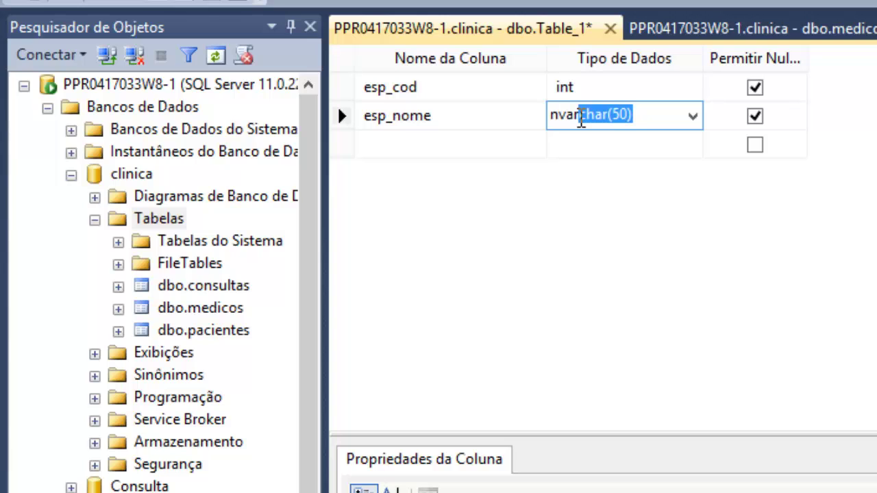
{"action": "key", "text": "Left"}
{"action": "key", "text": "Right"}
{"action": "key", "text": "Right"}
{"action": "key", "text": "Right"}
{"action": "key", "text": "Right"}
{"action": "key", "text": "Right"}
{"action": "key", "text": "shift+Right"}
{"action": "type", "text": "9"}
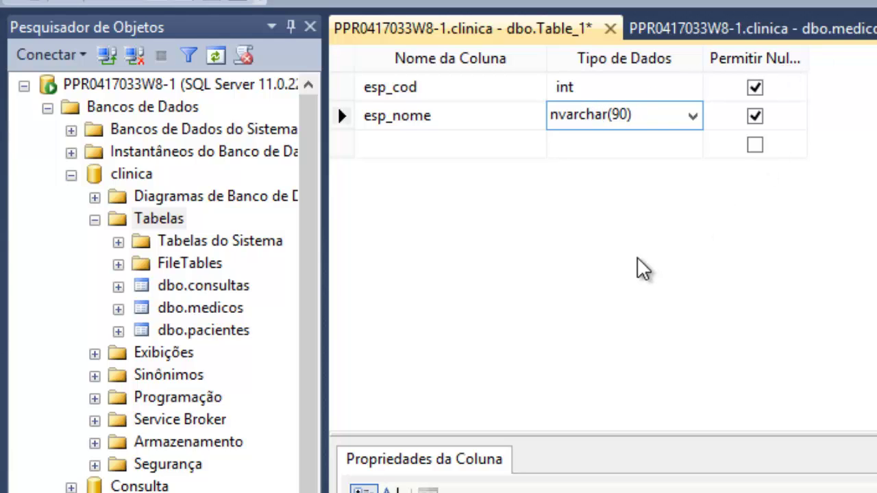
{"action": "key", "text": "Return"}
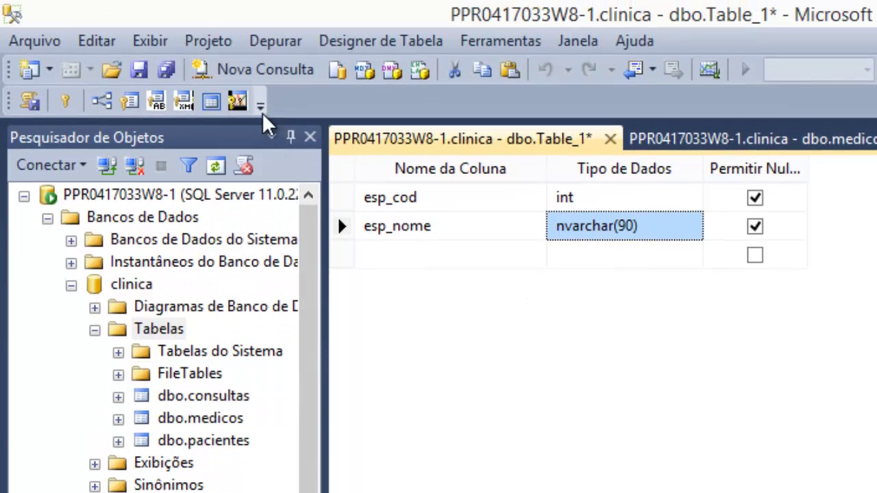
- Save the new table under the name especialidade
{"action": "left_click", "coordinate": [139, 71]}
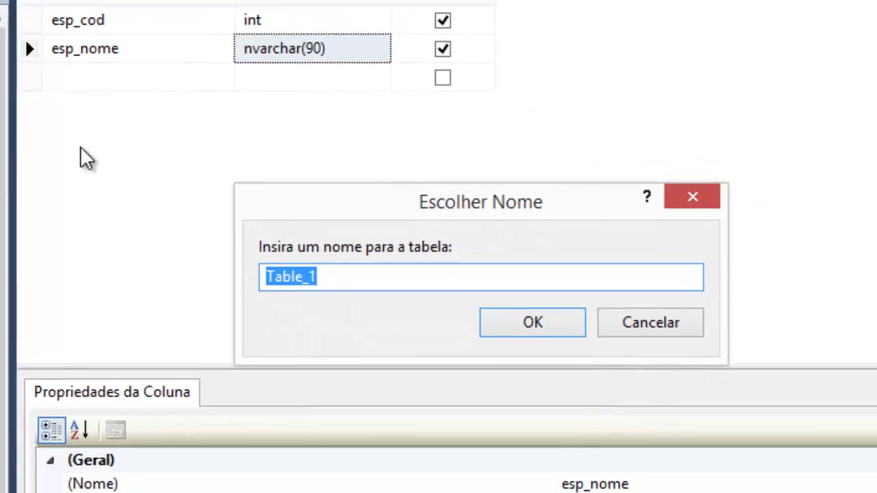
{"action": "type", "text": "es"}
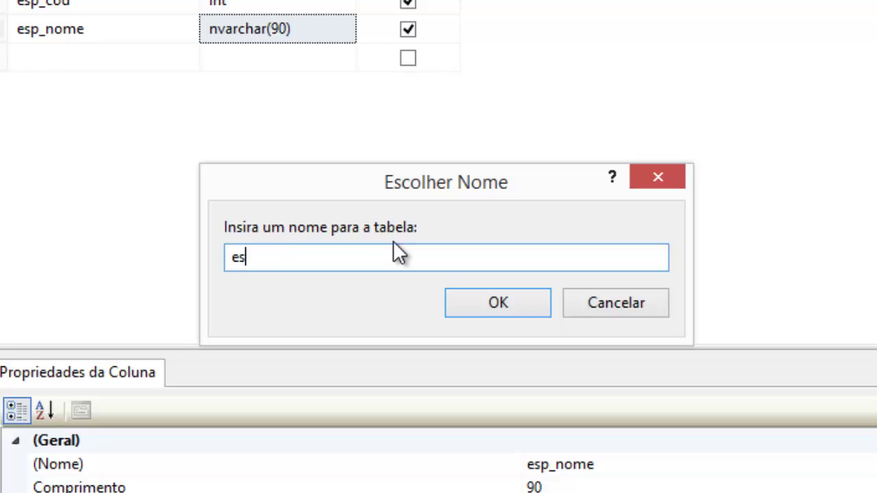
{"action": "type", "text": "pecialidade"}
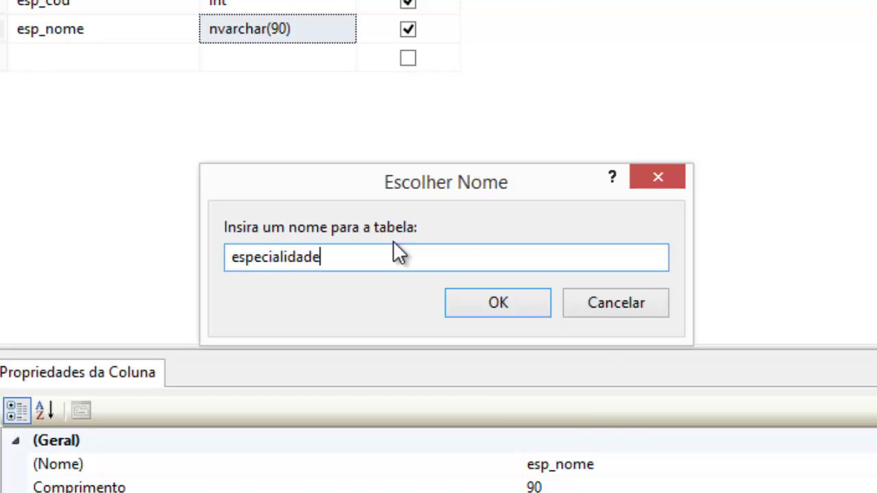
{"action": "left_click", "coordinate": [503, 306]}
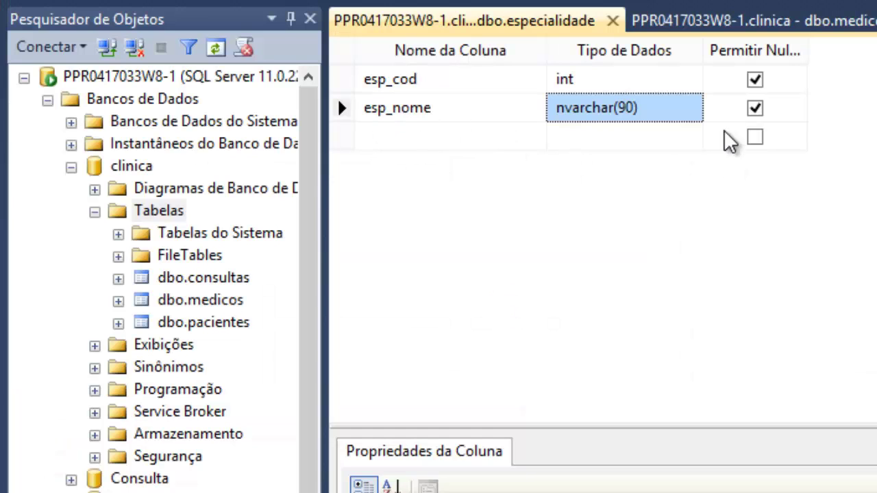
- Set esp_cod as the primary key of the especialidade table and try to save the change
{"action": "left_click", "coordinate": [342, 79]}
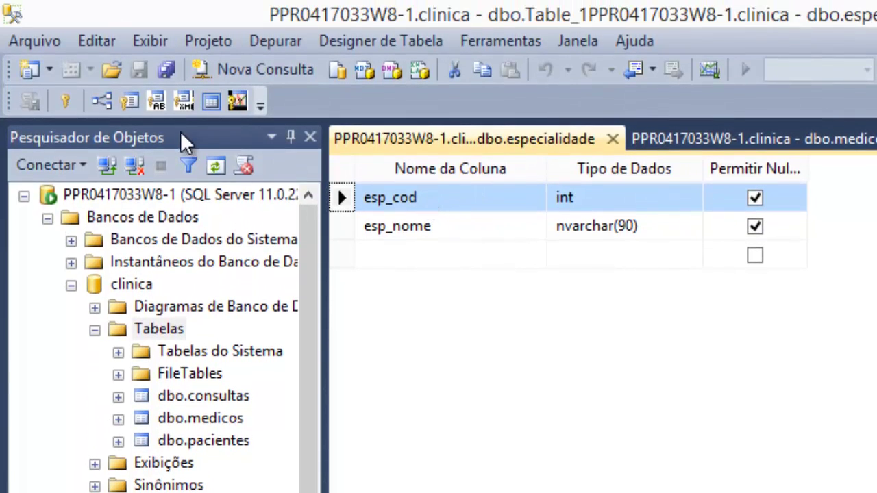
{"action": "left_click", "coordinate": [66, 99]}
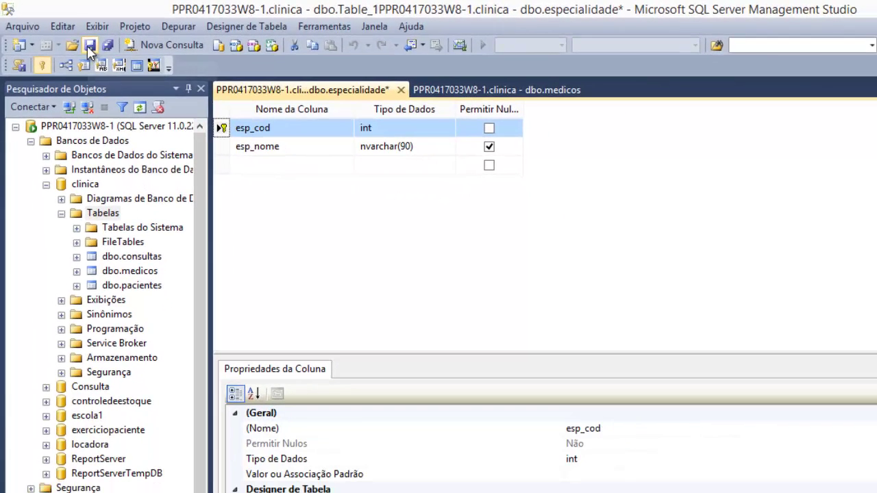
{"action": "left_click", "coordinate": [87, 45]}
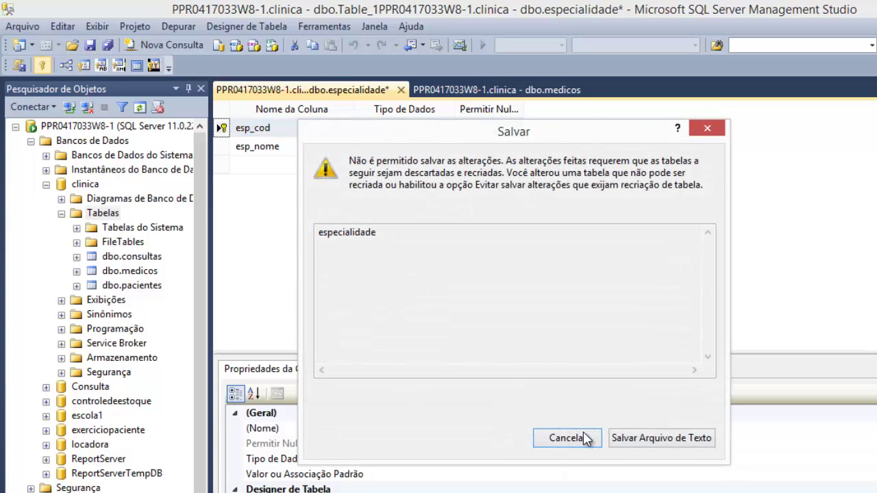
{"action": "left_click_drag", "start_coordinate": [370, 137], "coordinate": [319, 101]}
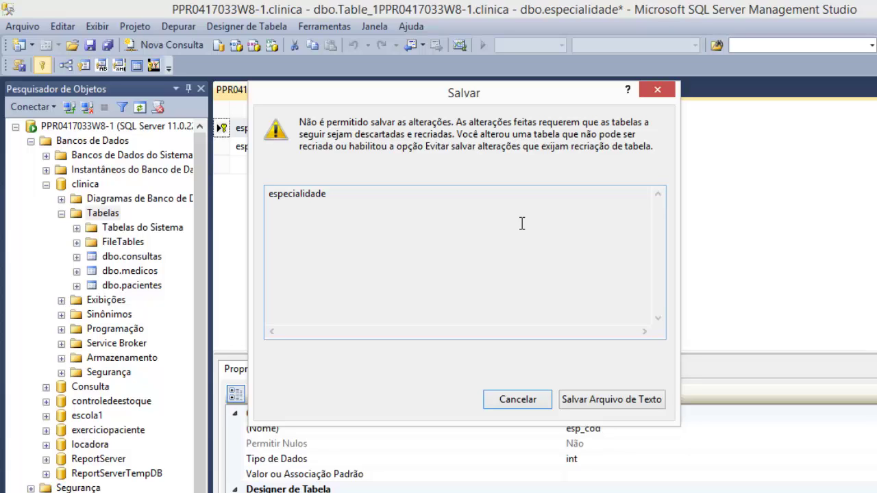
{"action": "left_click", "coordinate": [508, 399]}
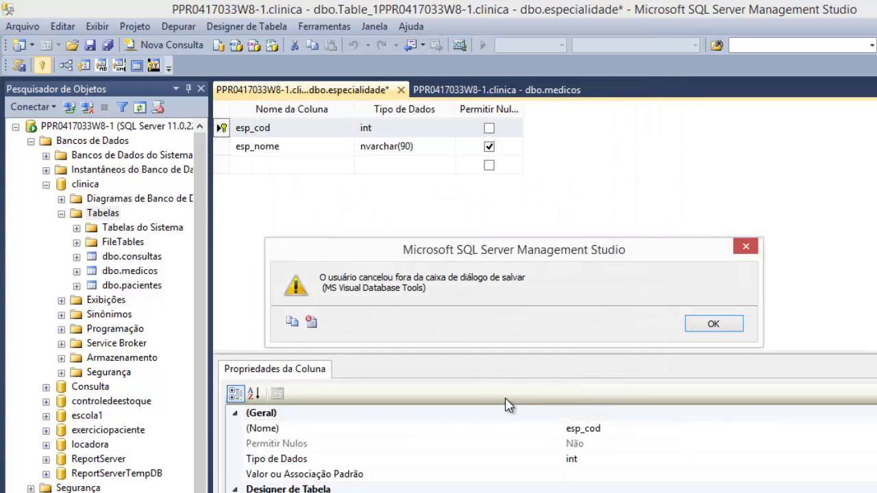
{"action": "left_click", "coordinate": [715, 324]}
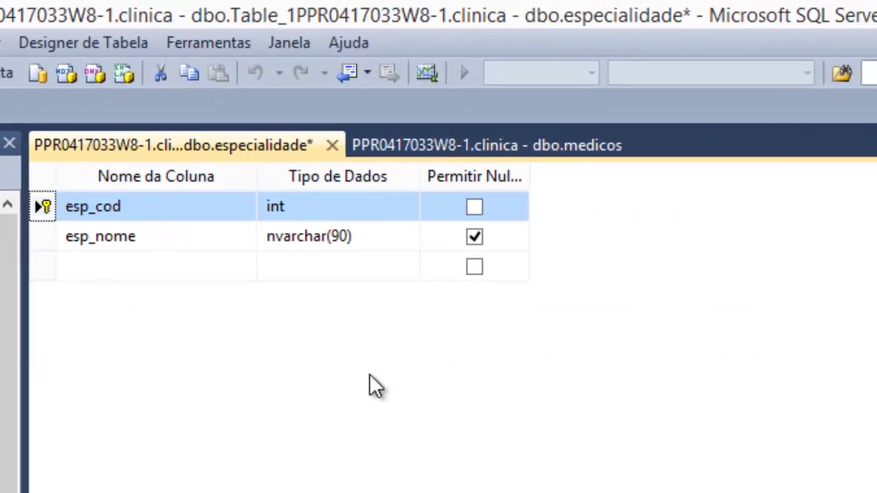
- Disable "Evitar salvar alterações que exijam recriação de tabela" in the Designers options and save the especialidade table
{"action": "left_click", "coordinate": [198, 46]}
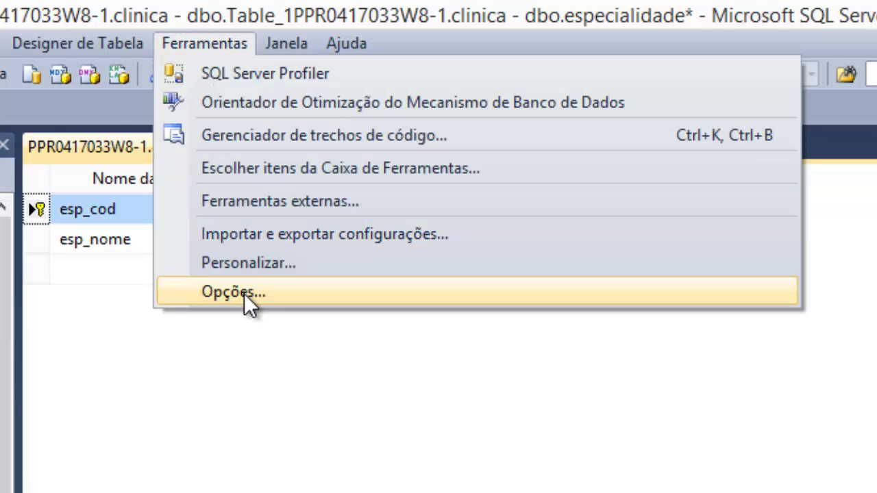
{"action": "left_click", "coordinate": [244, 294]}
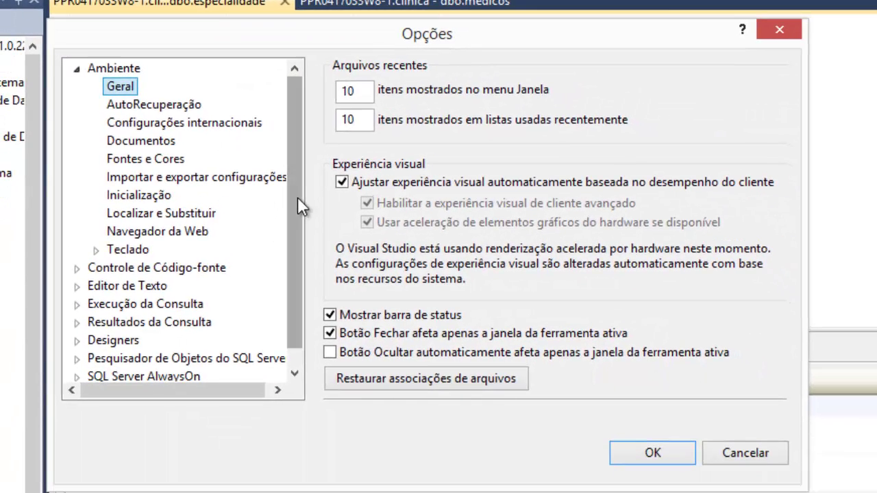
{"action": "left_click_drag", "start_coordinate": [297, 196], "coordinate": [296, 290]}
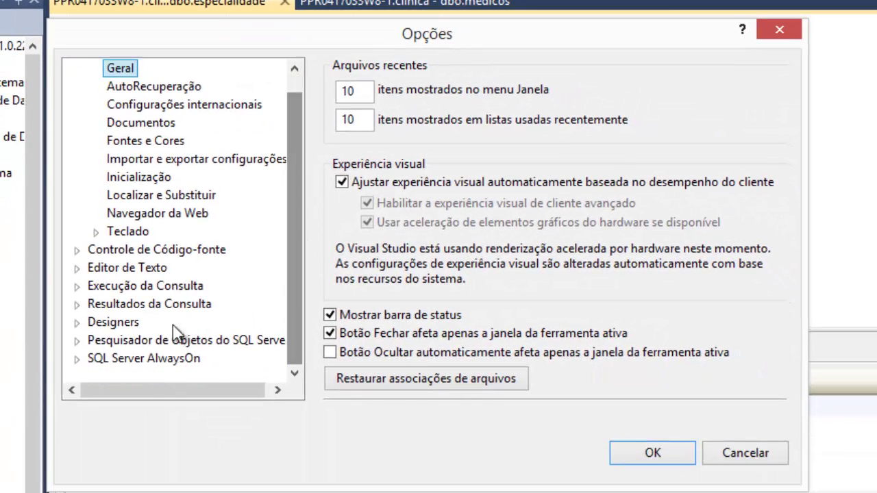
{"action": "left_click", "coordinate": [113, 328]}
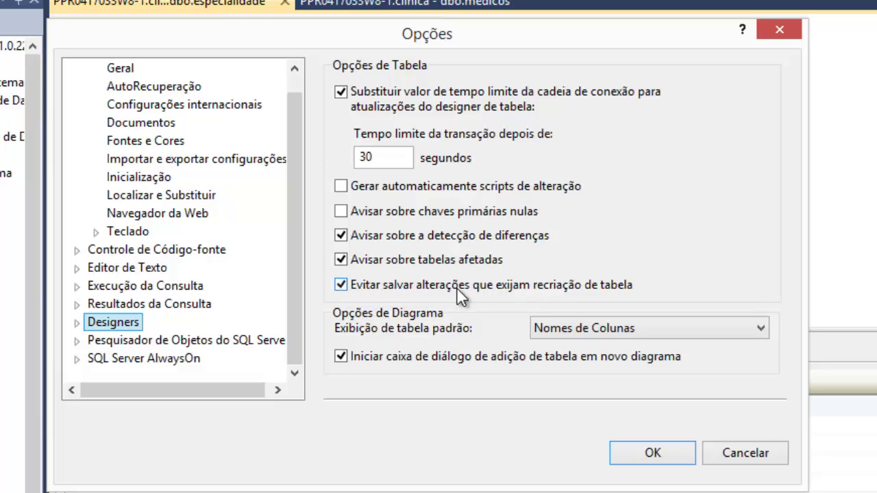
{"action": "left_click", "coordinate": [557, 297]}
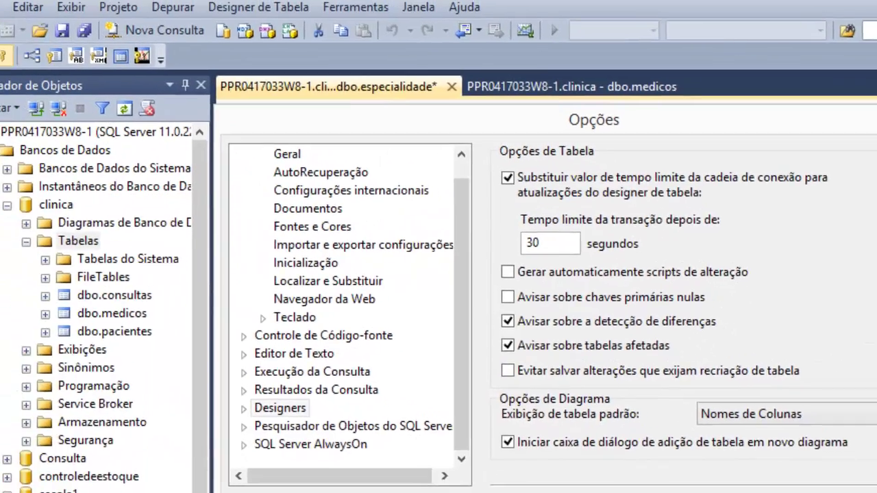
{"action": "left_click", "coordinate": [706, 483]}
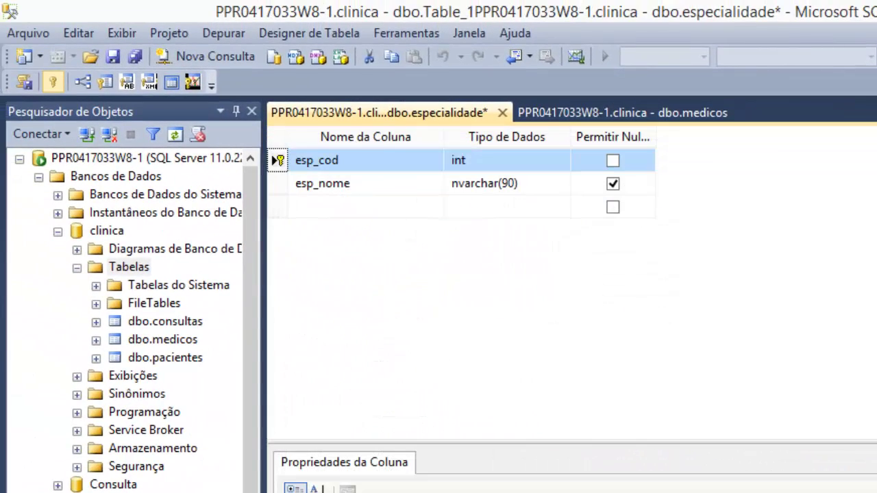
{"action": "left_click", "coordinate": [113, 56]}
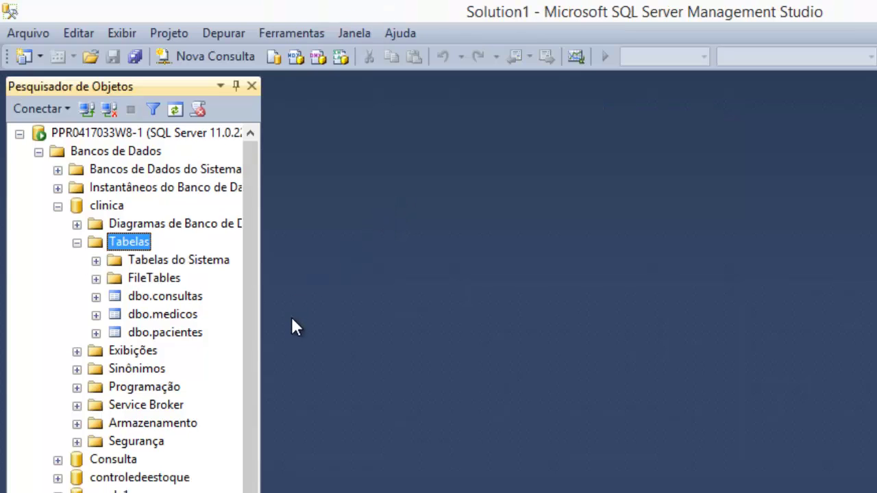
- Open the design of the medicos table, rename the med_especialidade column to esp_cod and set its data type to int
{"action": "left_click", "coordinate": [167, 317]}
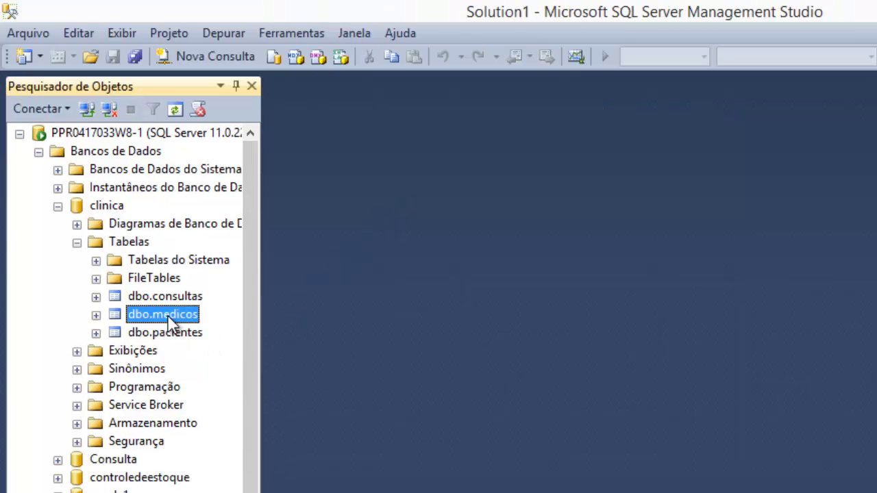
{"action": "right_click", "coordinate": [171, 323]}
{"action": "left_click", "coordinate": [217, 350]}
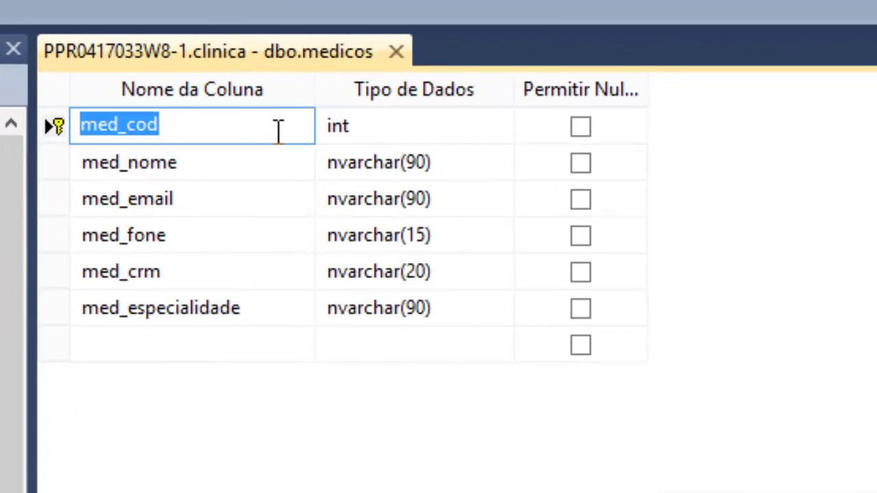
{"action": "left_click", "coordinate": [159, 275]}
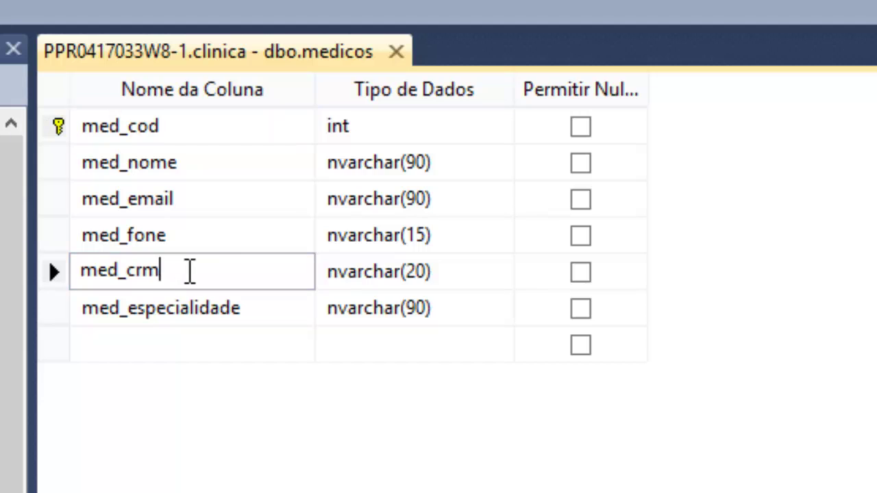
{"action": "left_click", "coordinate": [254, 308]}
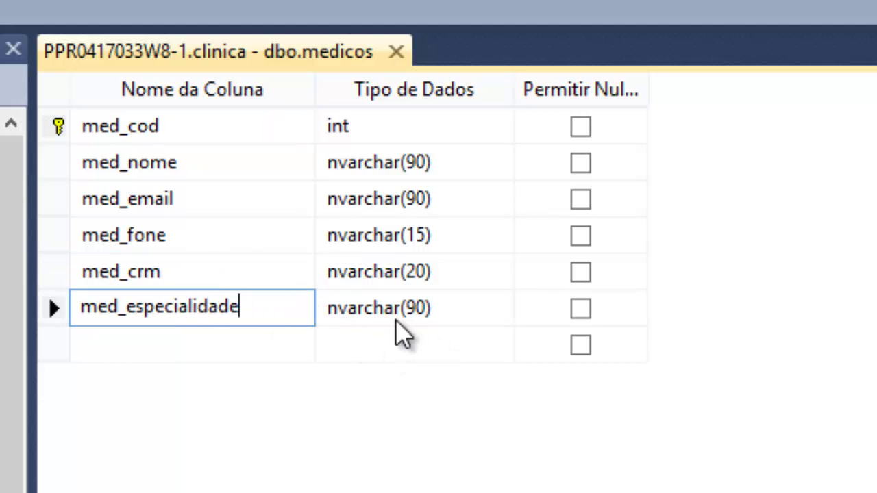
{"action": "left_click_drag", "start_coordinate": [288, 305], "coordinate": [7, 327]}
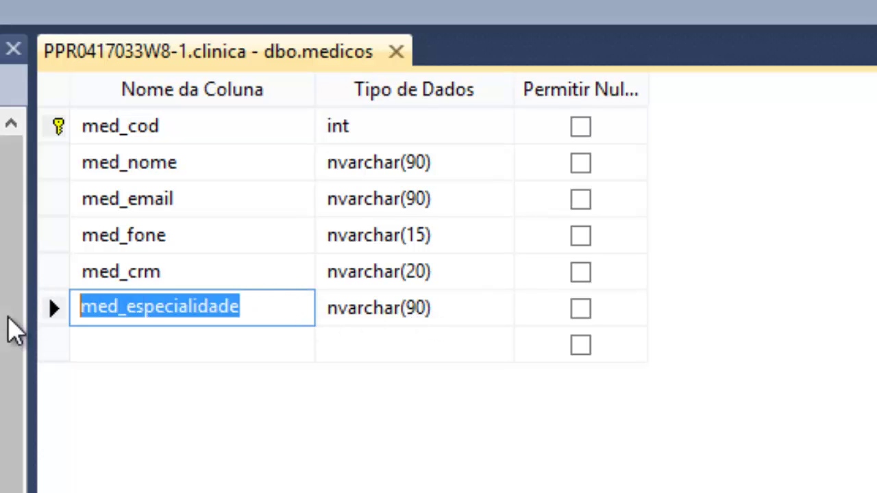
{"action": "type", "text": "esp_"}
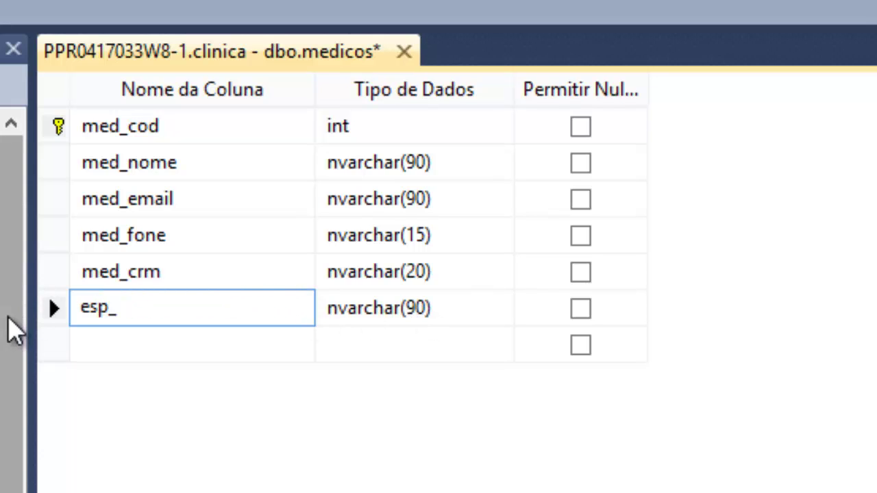
{"action": "type", "text": "cod"}
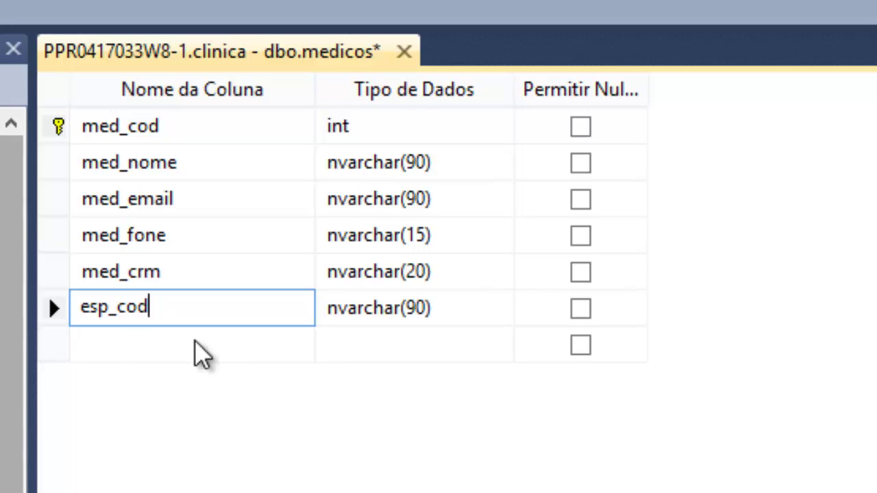
{"action": "left_click", "coordinate": [366, 318]}
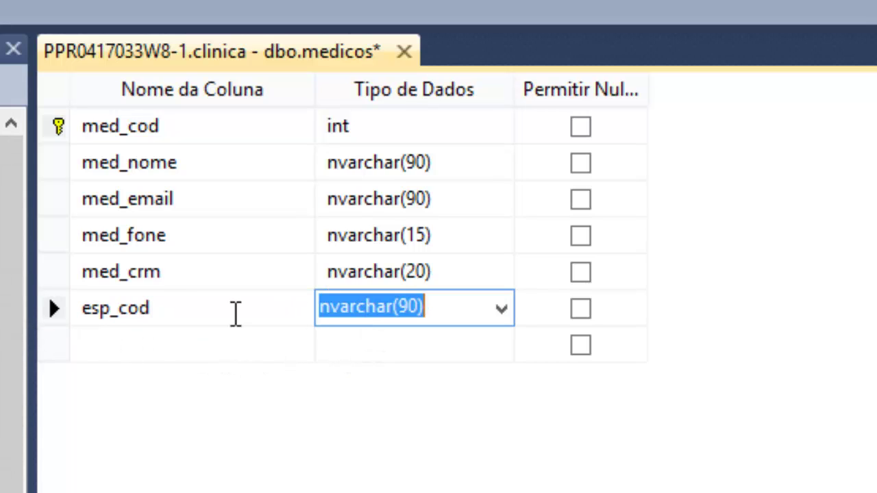
{"action": "type", "text": "int"}
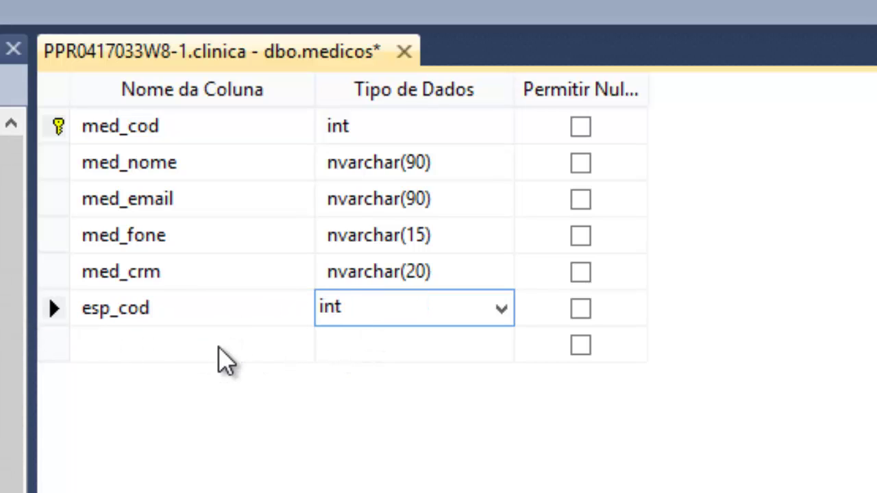
{"action": "key", "text": "Return"}
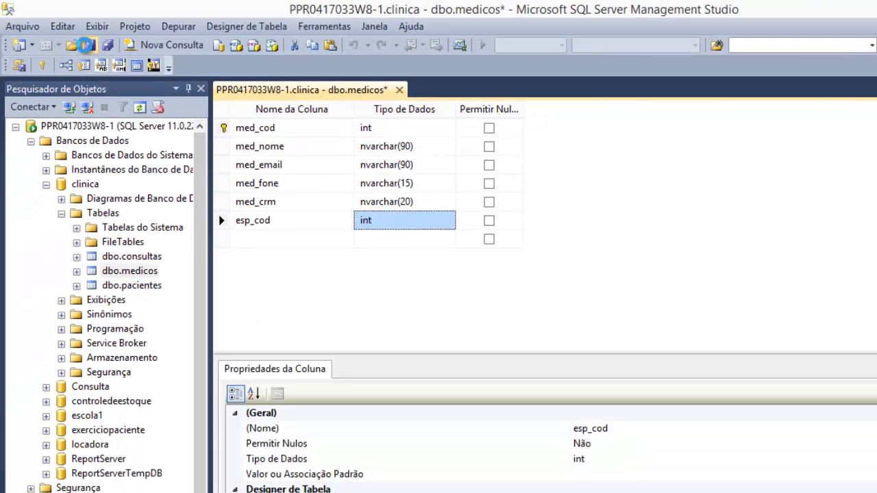
- Try to save the medicos table despite the validation warning, and close its design without saving the changes
{"action": "left_click", "coordinate": [87, 45]}
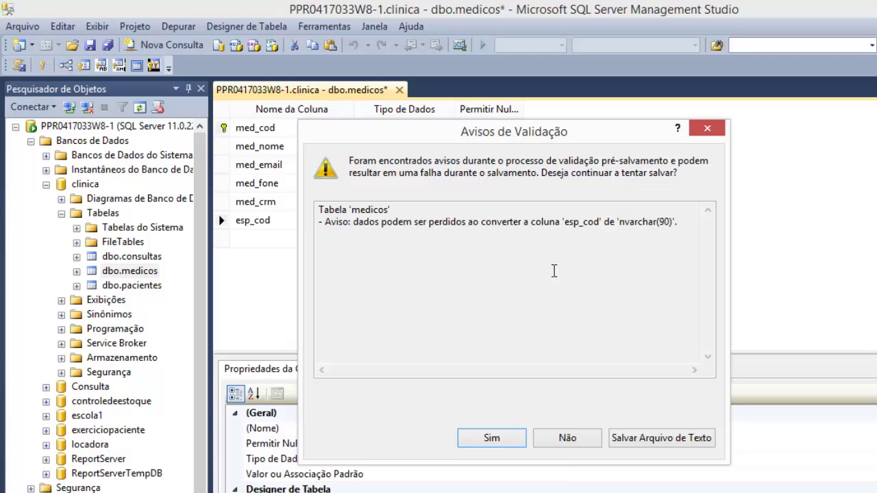
{"action": "left_click", "coordinate": [478, 441]}
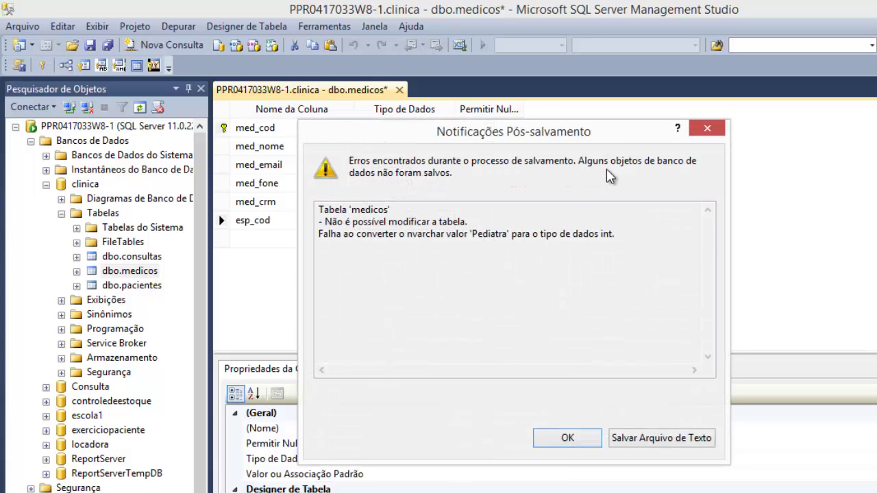
{"action": "left_click", "coordinate": [573, 438]}
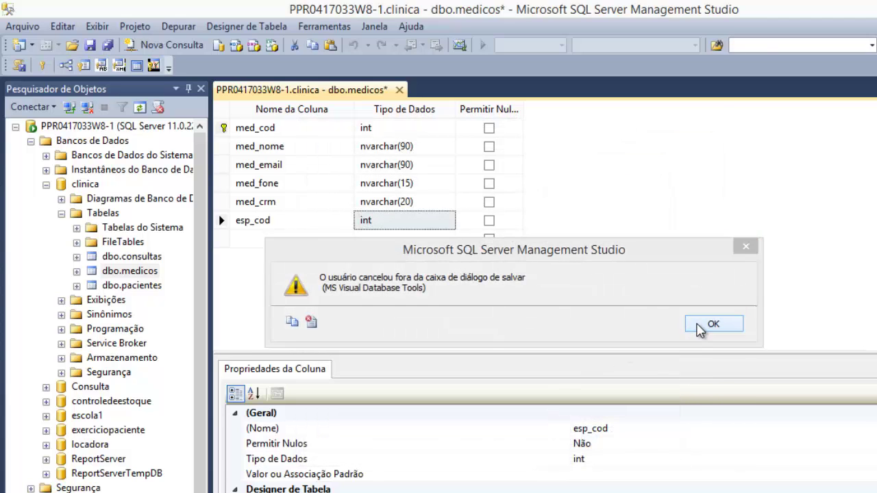
{"action": "left_click", "coordinate": [692, 326]}
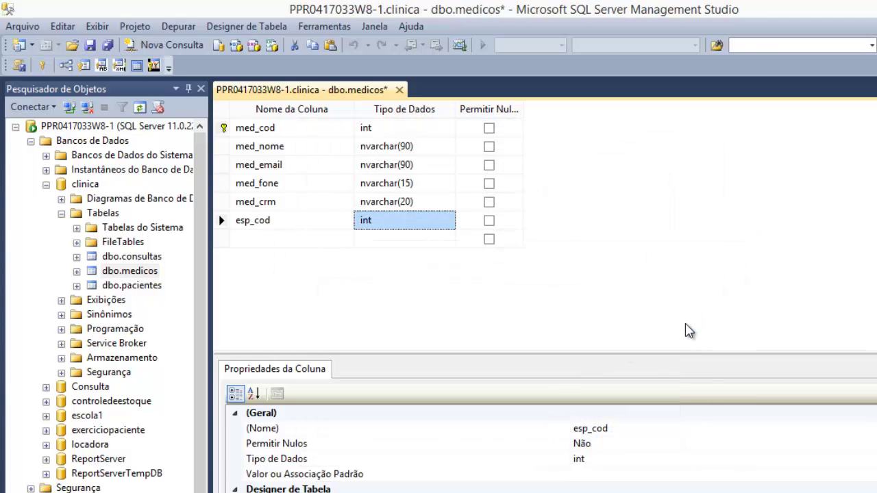
{"action": "left_click", "coordinate": [399, 90]}
{"action": "left_click", "coordinate": [610, 413]}
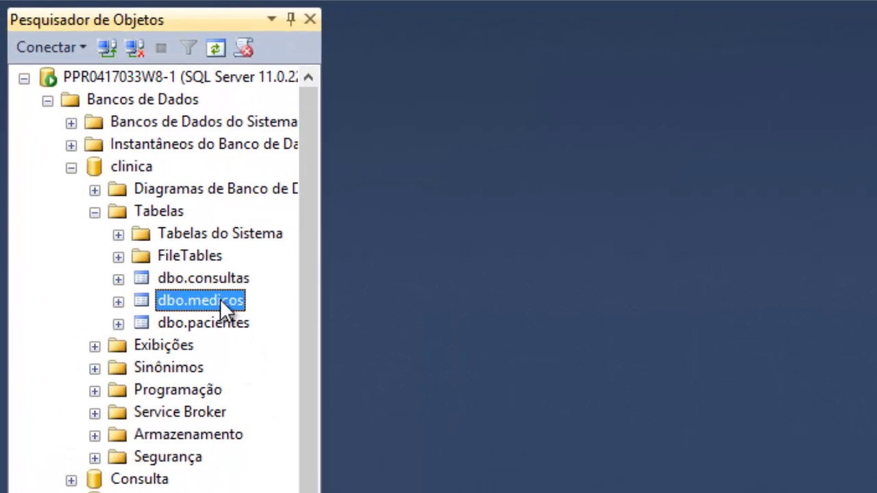
- Delete all existing records from the medicos table and close the open data and query windows
{"action": "right_click", "coordinate": [167, 307]}
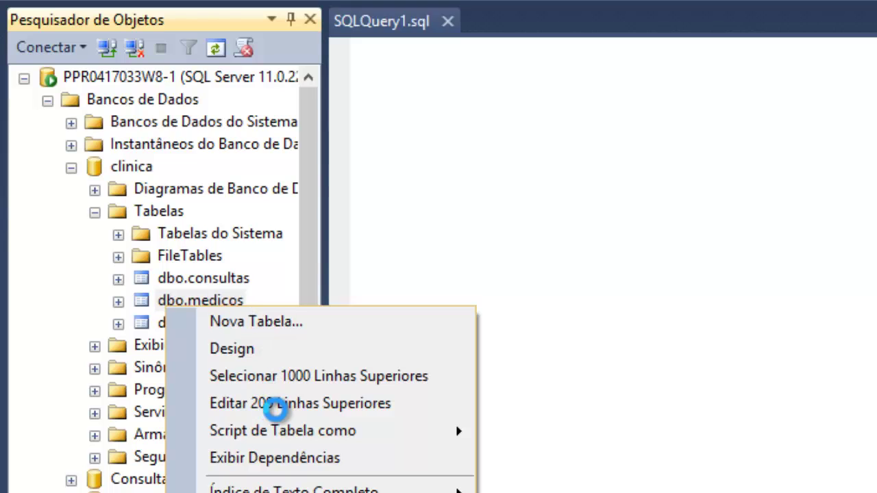
{"action": "left_click", "coordinate": [274, 405]}
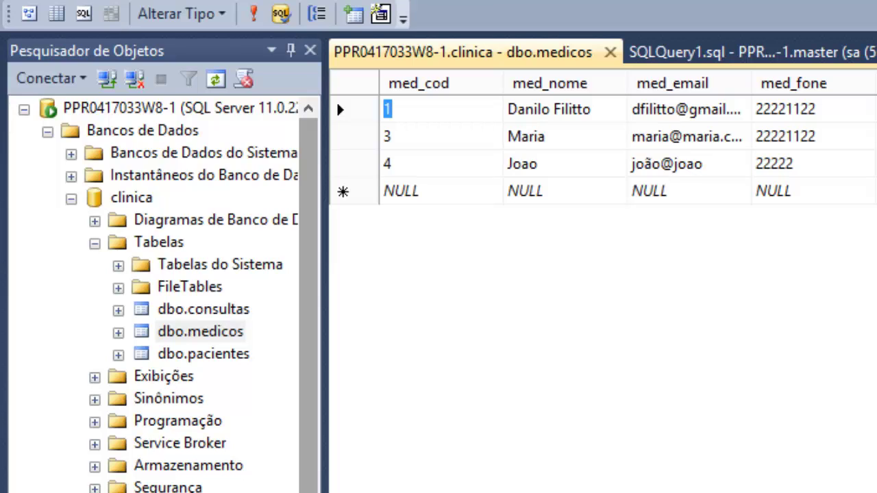
{"action": "left_click_drag", "start_coordinate": [349, 117], "coordinate": [358, 158]}
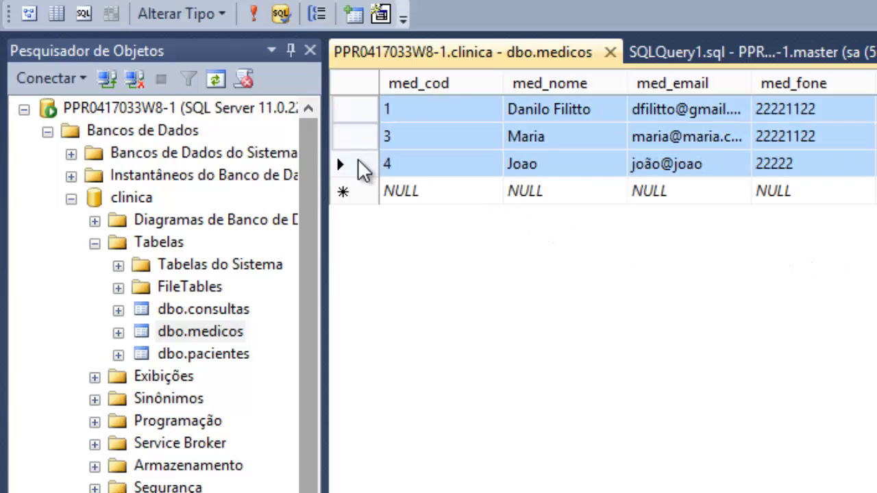
{"action": "right_click", "coordinate": [357, 161]}
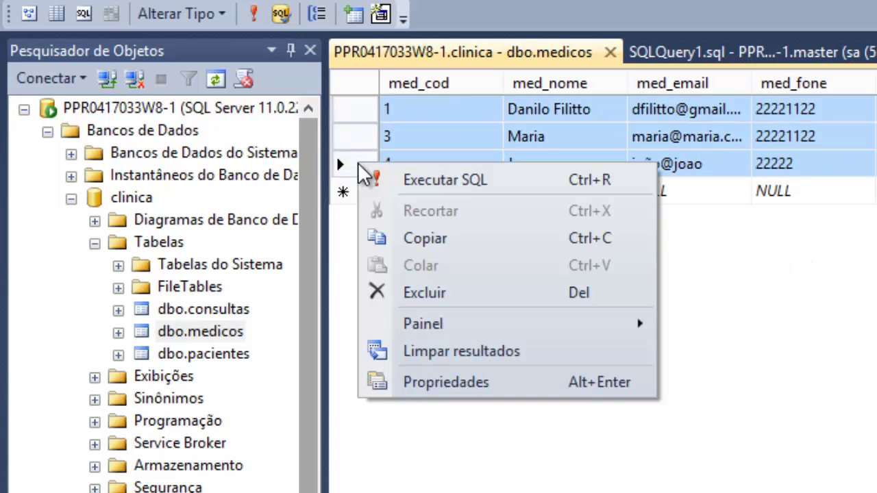
{"action": "left_click", "coordinate": [397, 293]}
{"action": "left_click", "coordinate": [806, 476]}
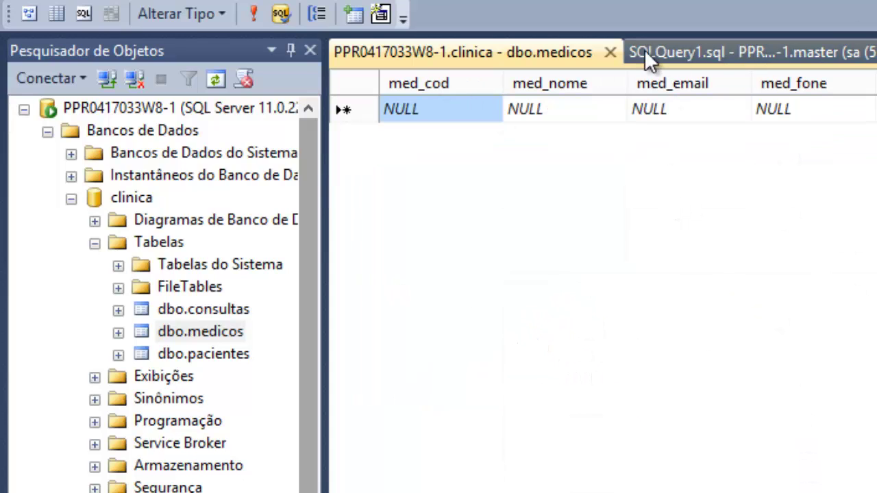
{"action": "left_click", "coordinate": [610, 52]}
{"action": "left_click", "coordinate": [618, 52]}
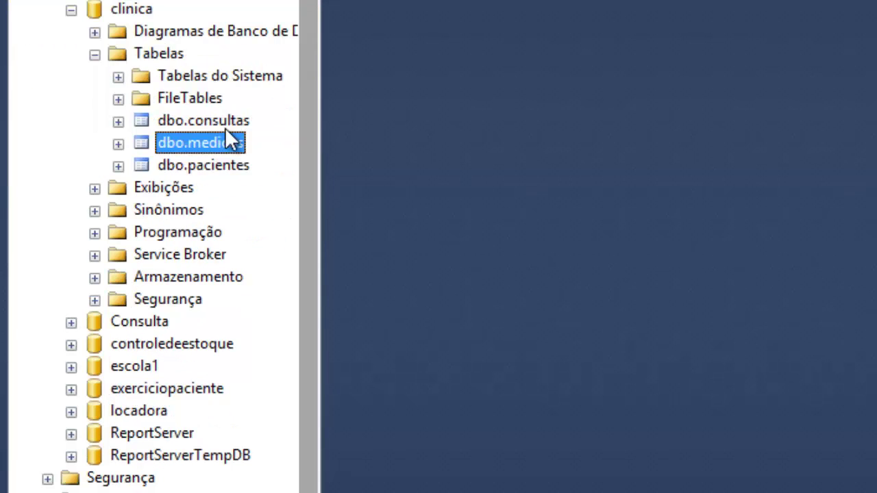
- Reopen the medicos table design, change med_especialidade to esp_cod with data type int, and save the table
{"action": "right_click", "coordinate": [193, 302]}
{"action": "left_click", "coordinate": [259, 187]}
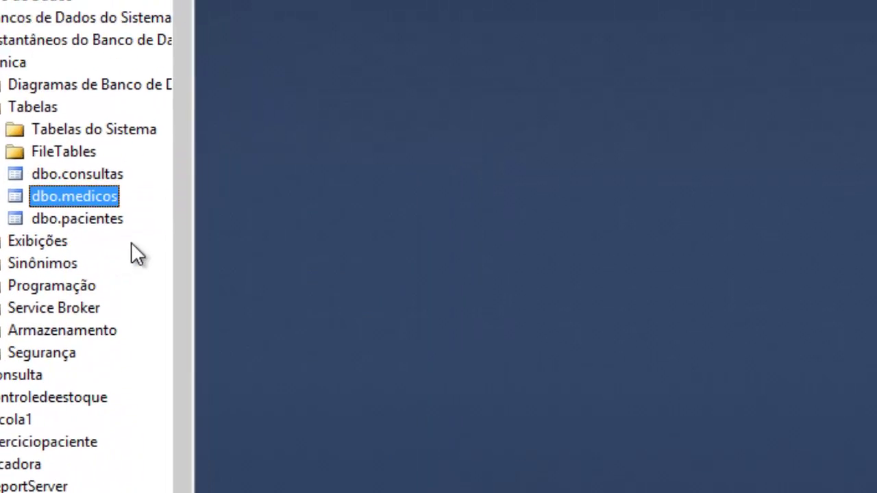
{"action": "left_click", "coordinate": [178, 228]}
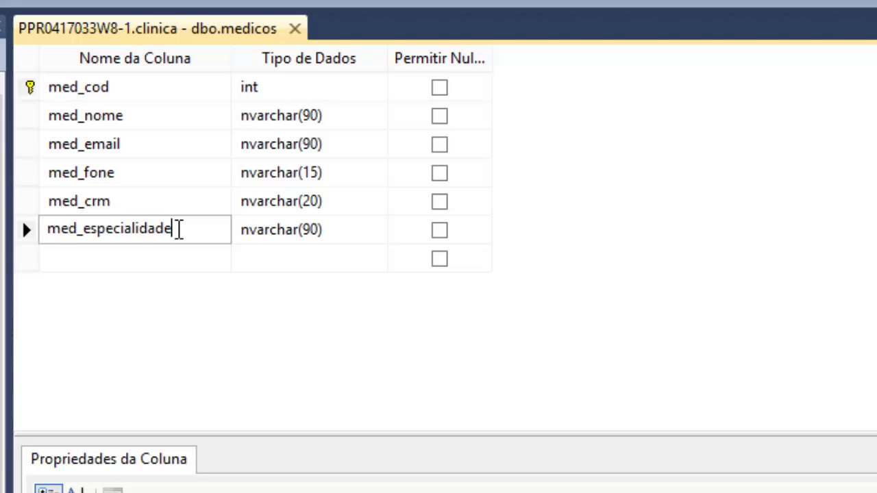
{"action": "double_click", "coordinate": [146, 234]}
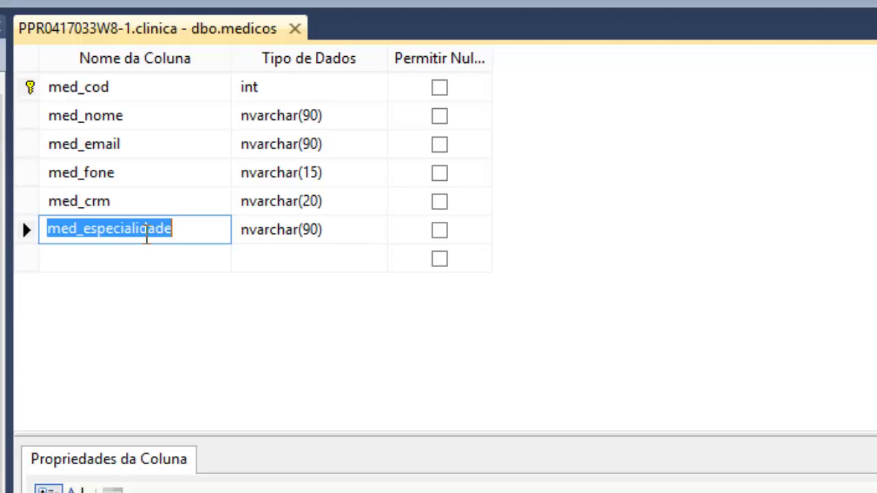
{"action": "type", "text": "esp_cod"}
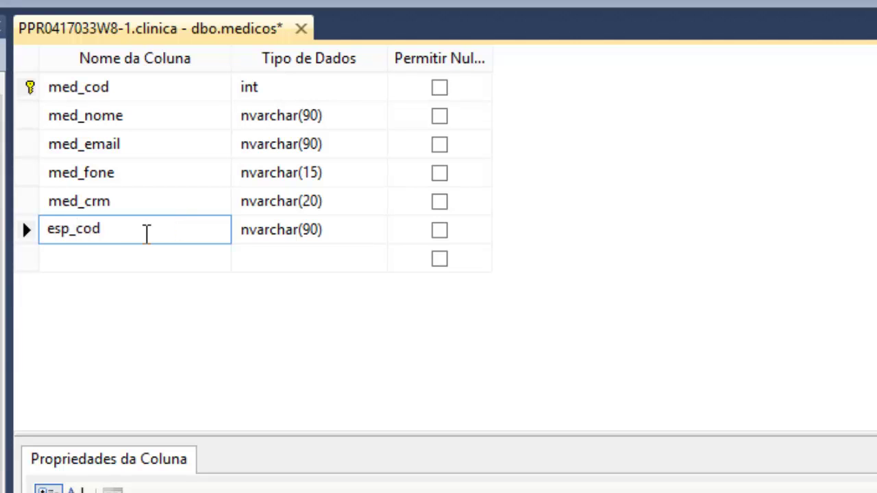
{"action": "key", "text": "Tab"}
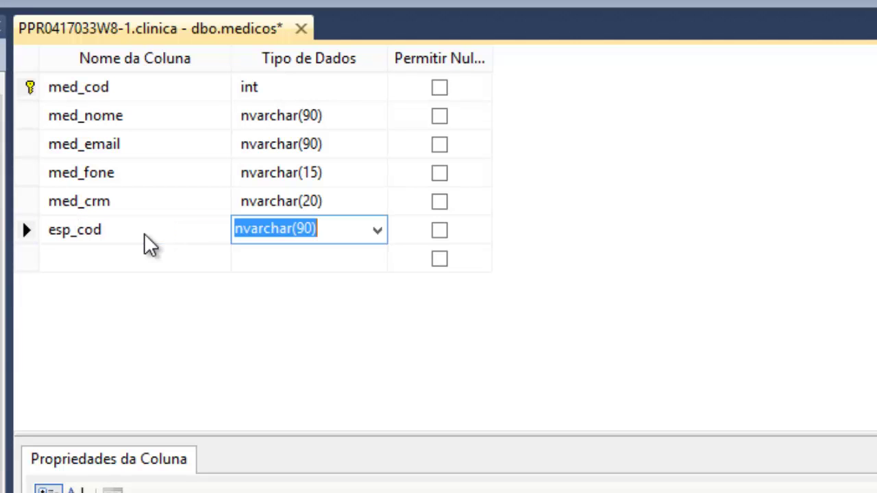
{"action": "type", "text": "int"}
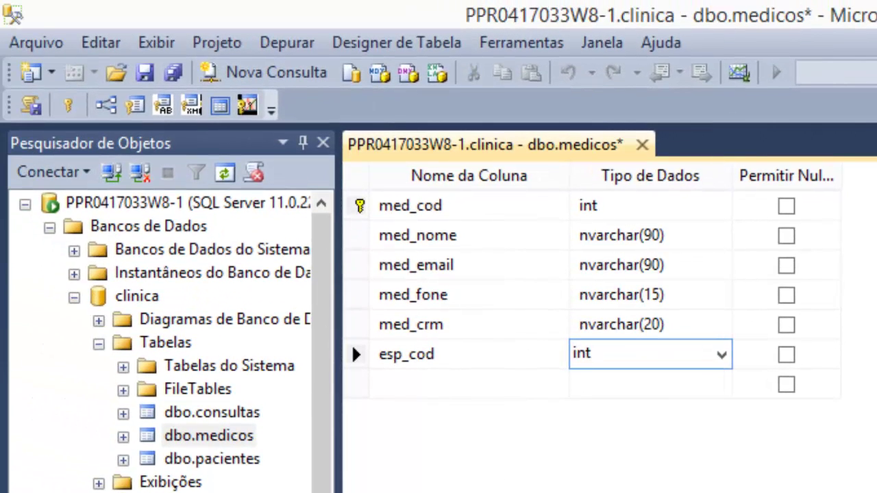
{"action": "key", "text": "Return"}
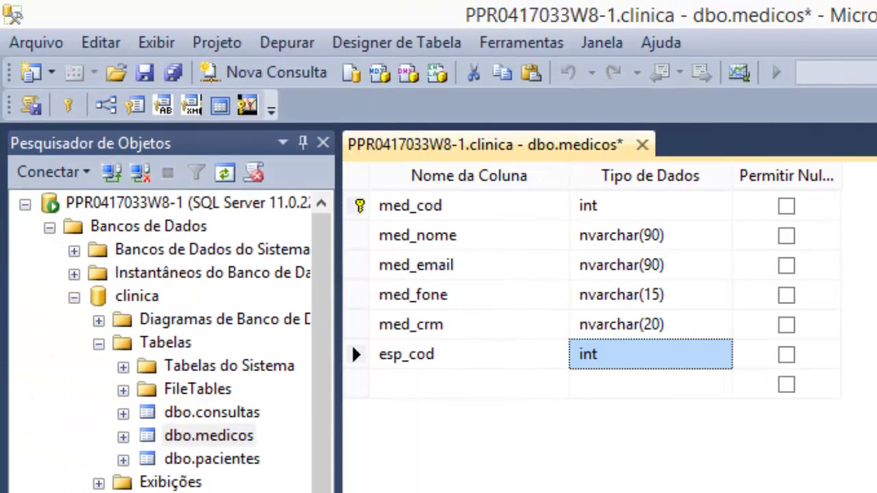
{"action": "left_click", "coordinate": [144, 72]}
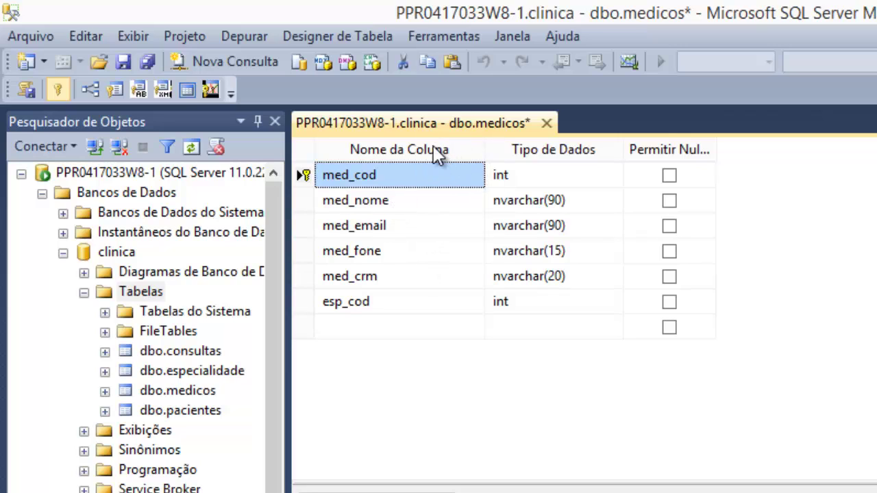
- Add a foreign key relation to the medicos table and choose especialidade as its primary key table
{"action": "left_click", "coordinate": [90, 91]}
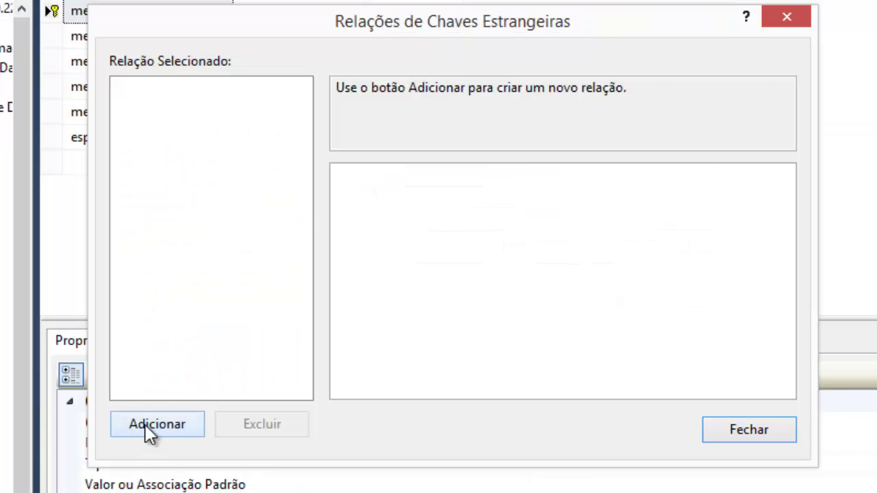
{"action": "left_click", "coordinate": [145, 425]}
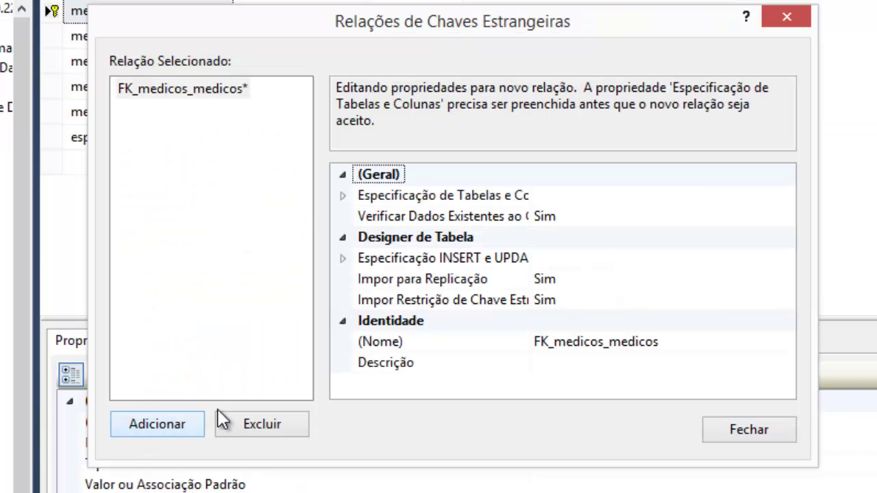
{"action": "left_click", "coordinate": [402, 197]}
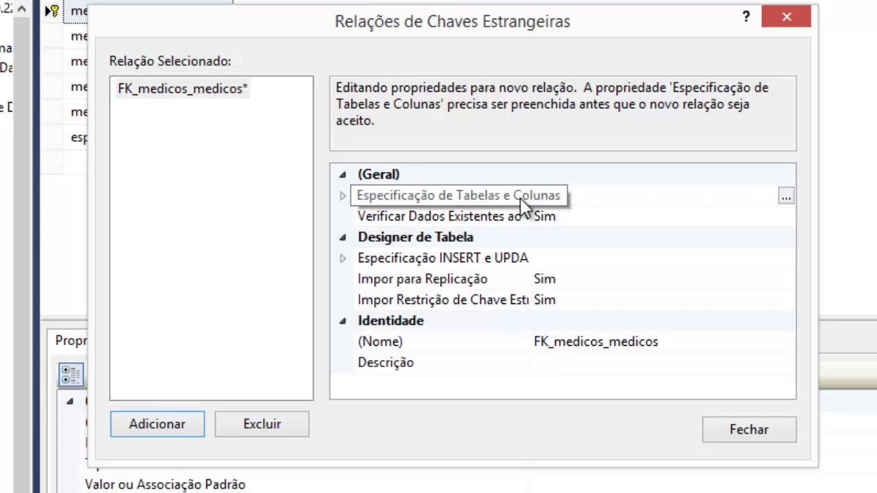
{"action": "left_click", "coordinate": [784, 199]}
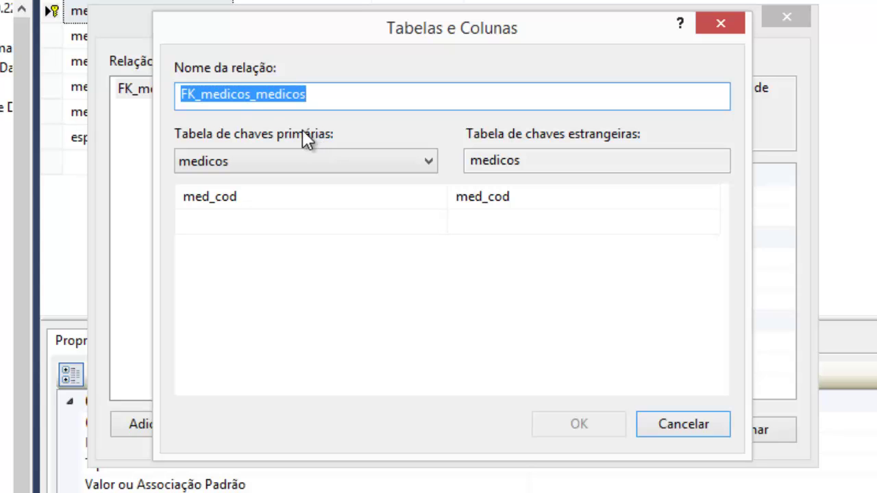
{"action": "left_click", "coordinate": [235, 164]}
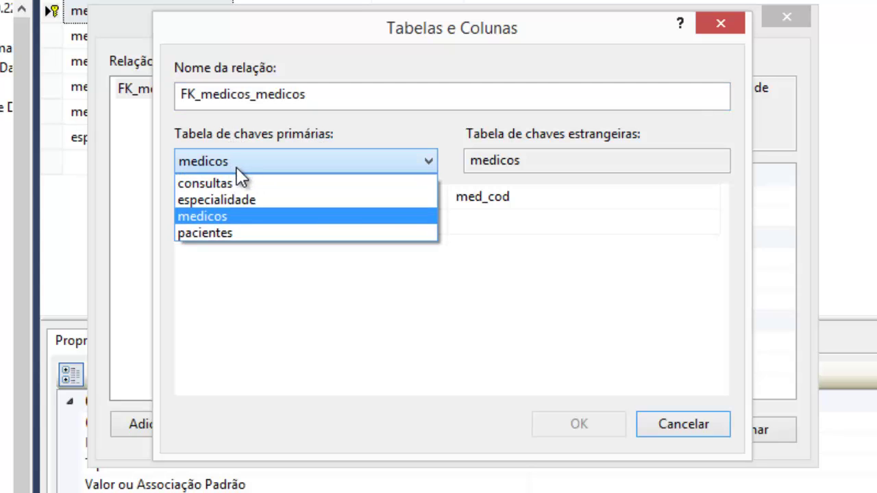
{"action": "key", "text": "Escape"}
{"action": "key", "text": "Up"}
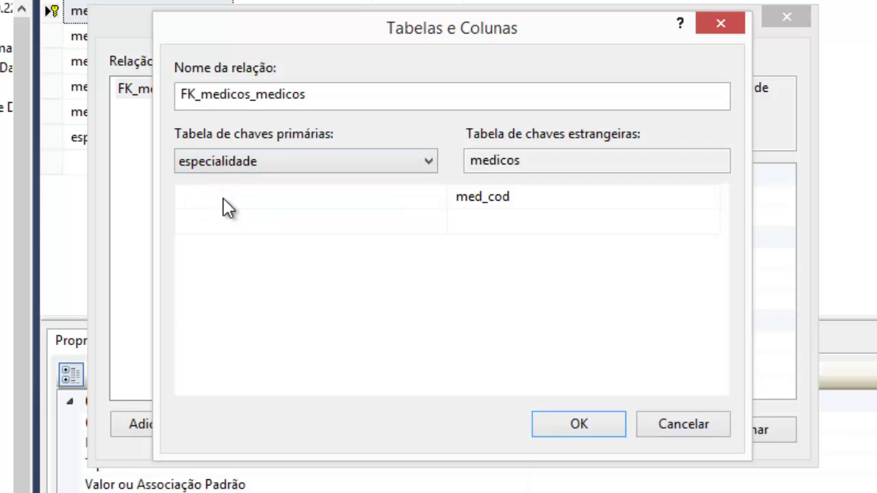
- Link the primary key column esp_cod of especialidade to the foreign key column esp_cod of medicos and accept the mapping
{"action": "left_click", "coordinate": [221, 200]}
{"action": "left_click", "coordinate": [436, 198]}
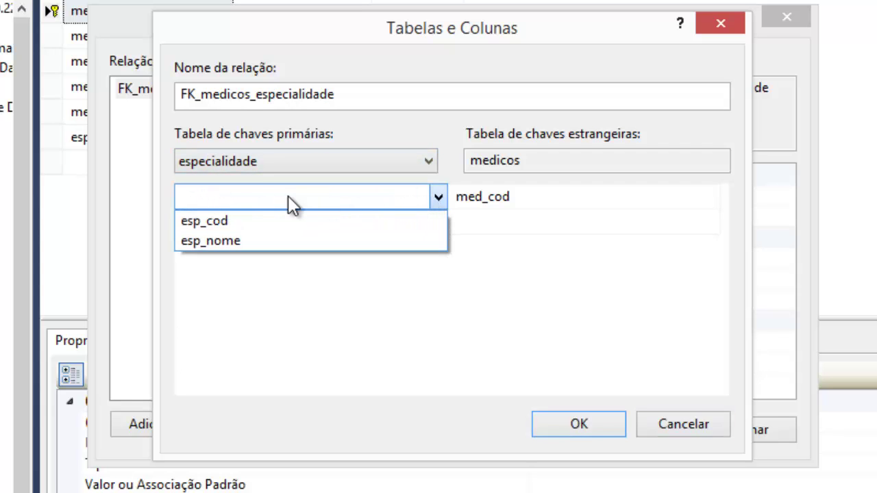
{"action": "left_click", "coordinate": [199, 221]}
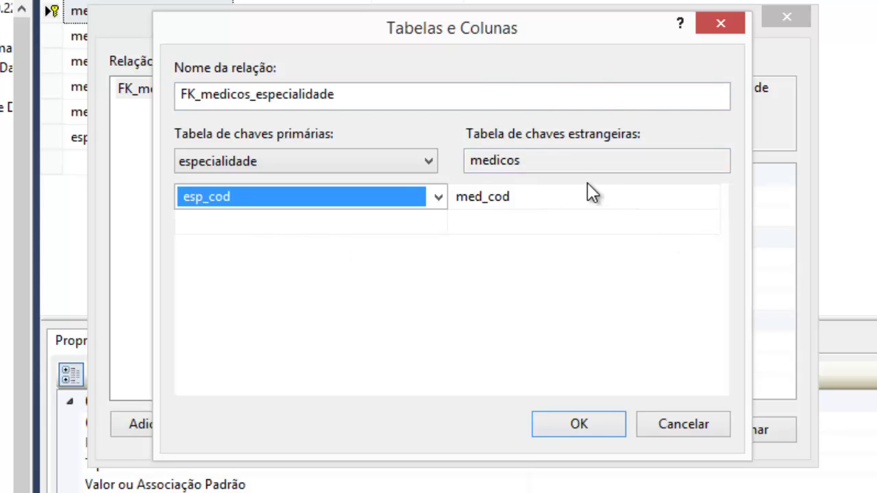
{"action": "left_click", "coordinate": [577, 198]}
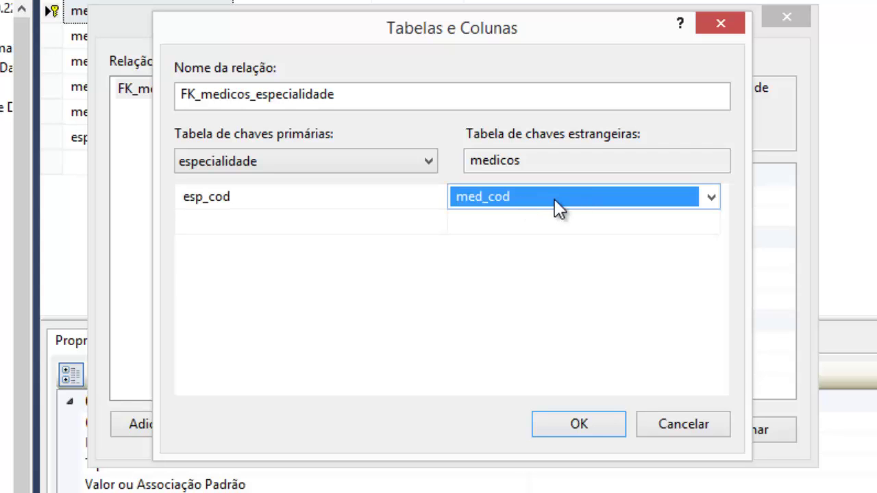
{"action": "left_click", "coordinate": [555, 200]}
{"action": "left_click", "coordinate": [511, 241]}
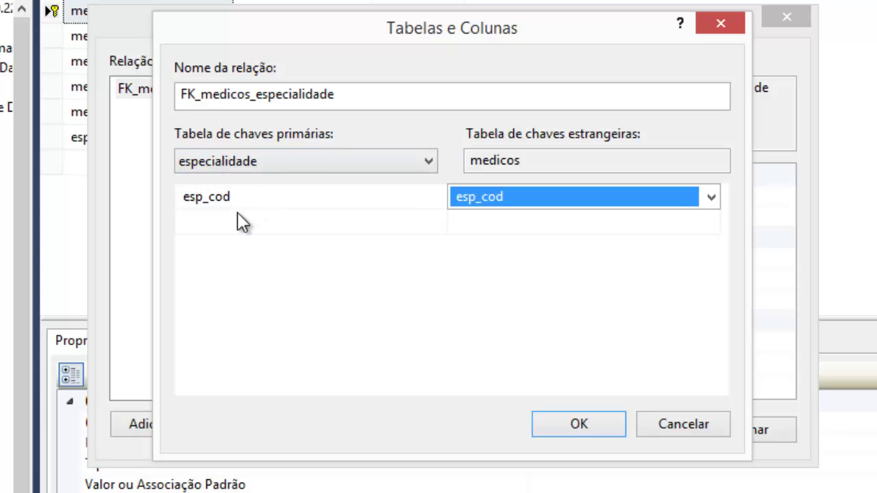
{"action": "left_click", "coordinate": [579, 428]}
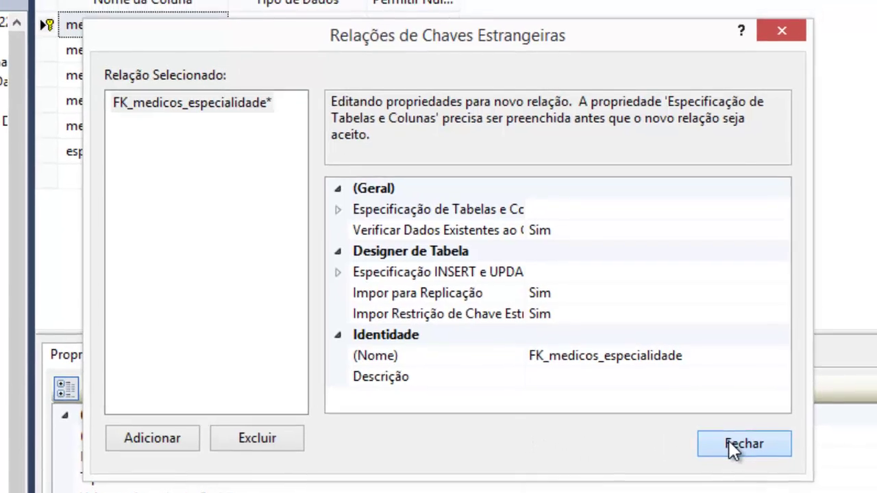
- Close the foreign key relations and save the medicos table together with the related table
{"action": "left_click", "coordinate": [739, 432]}
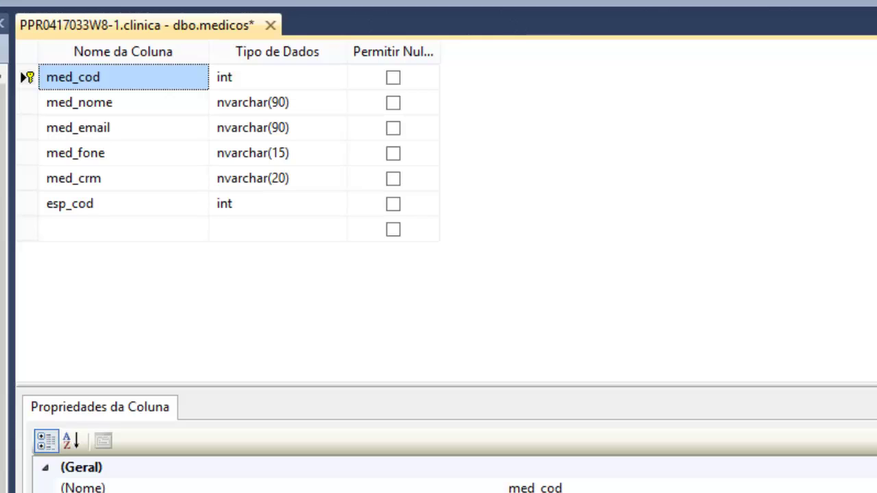
{"action": "key", "text": "ctrl+s"}
{"action": "left_click", "coordinate": [611, 430]}
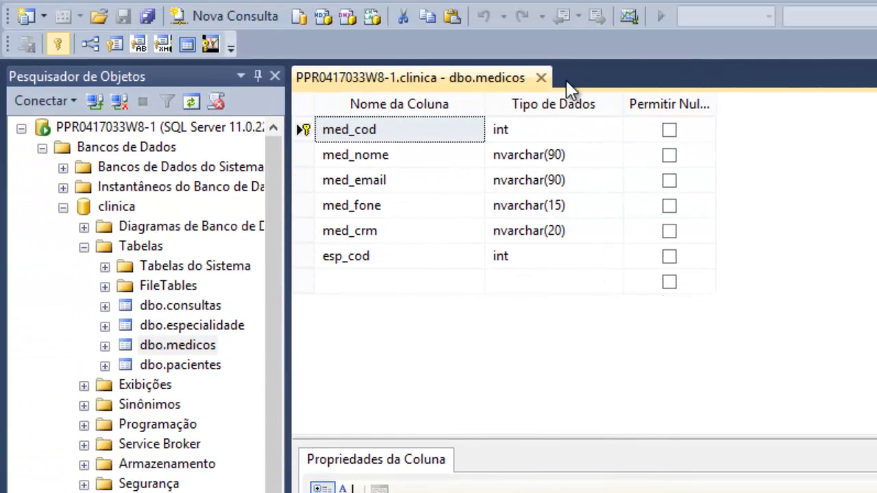
- Open the design of the consultas table and add a new foreign key relation to it
{"action": "left_click", "coordinate": [156, 305]}
{"action": "right_click", "coordinate": [156, 306]}
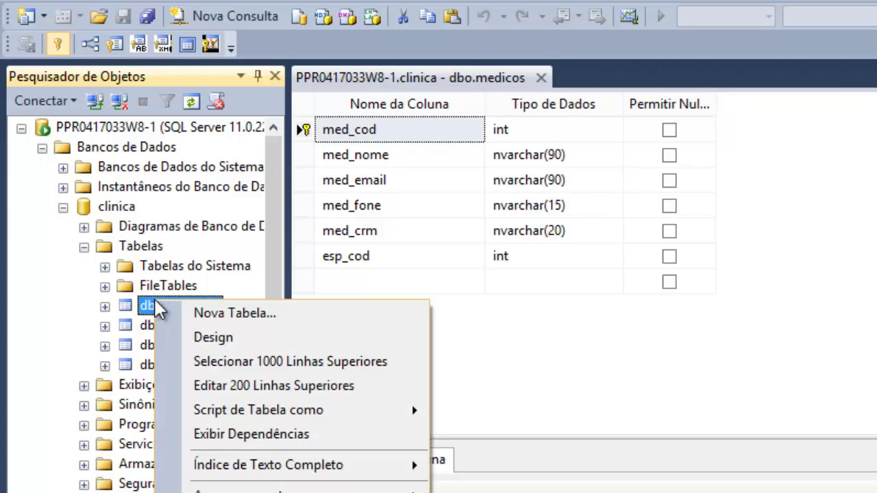
{"action": "left_click", "coordinate": [187, 338]}
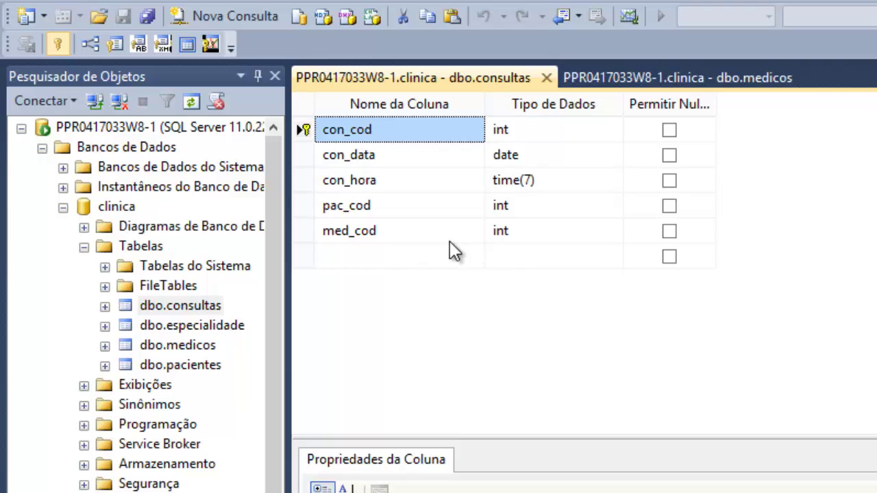
{"action": "left_click", "coordinate": [91, 39]}
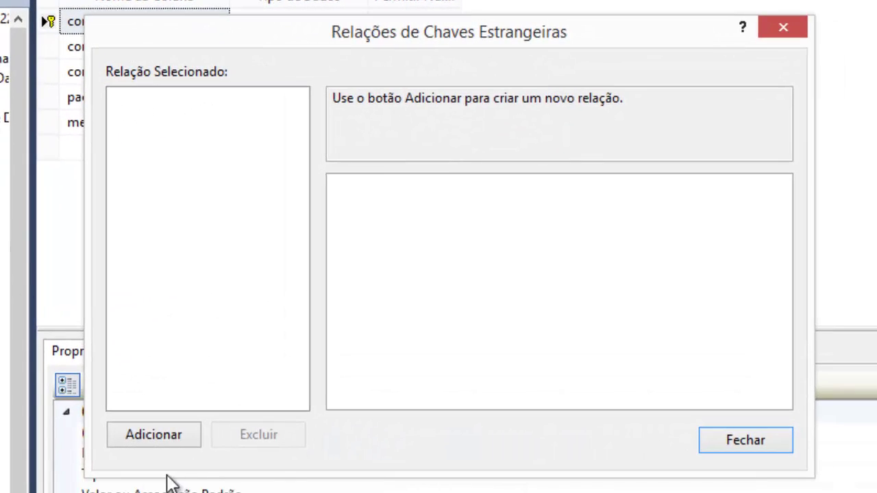
{"action": "left_click", "coordinate": [158, 436]}
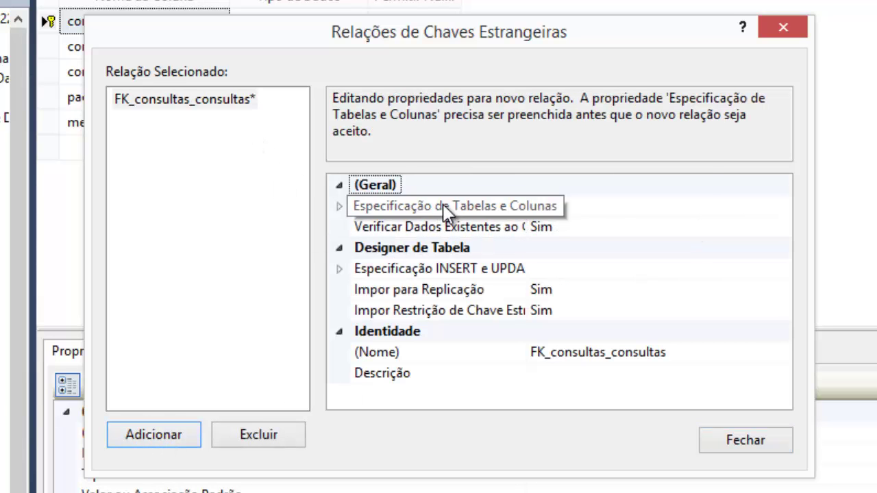
- Define the new relation with pacientes as primary key table, linking its pac_cod to pac_cod in consultas
{"action": "left_click", "coordinate": [603, 207]}
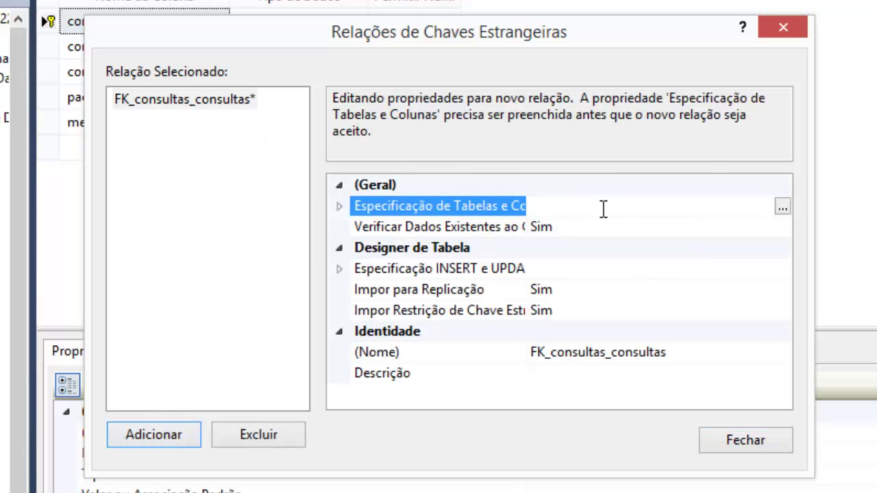
{"action": "left_click", "coordinate": [782, 207]}
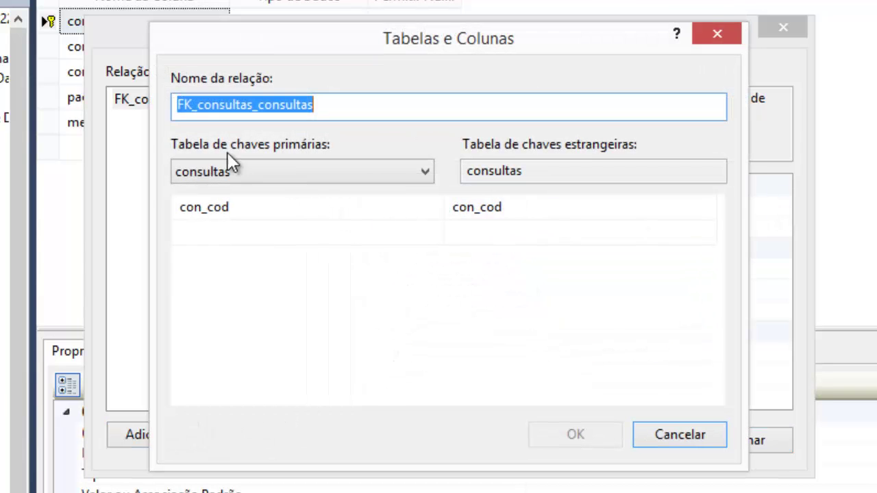
{"action": "left_click", "coordinate": [251, 171]}
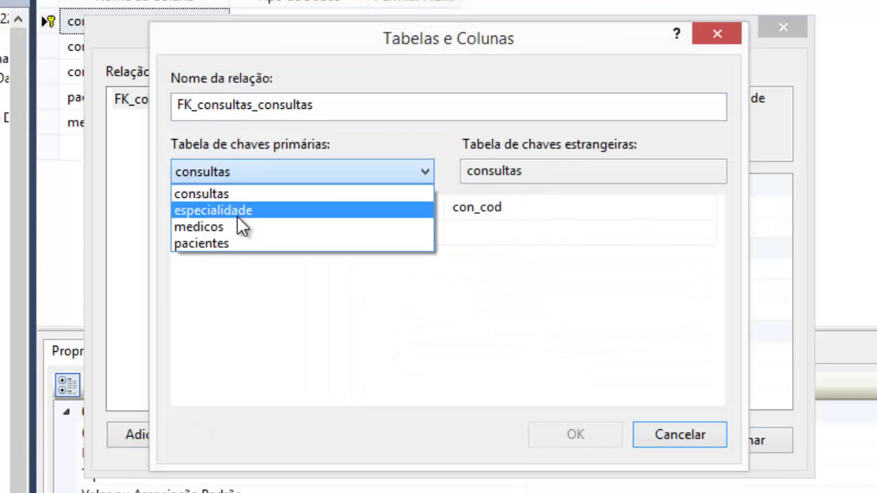
{"action": "left_click", "coordinate": [231, 243]}
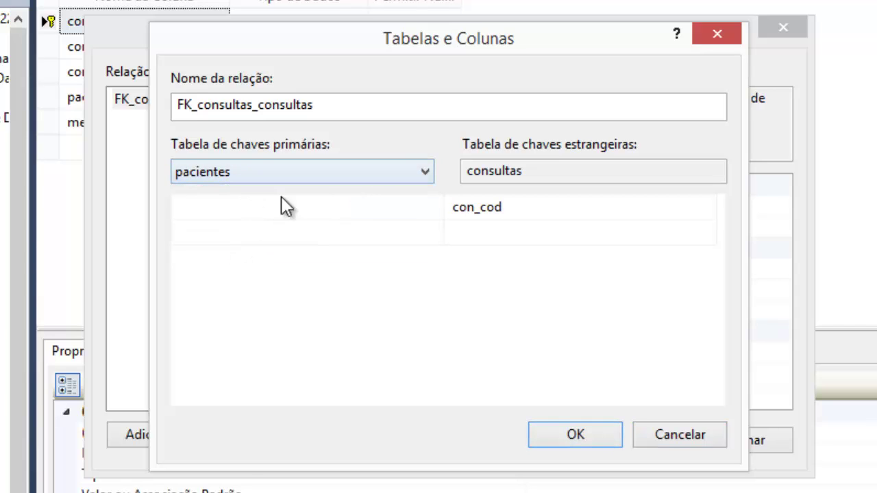
{"action": "left_click", "coordinate": [385, 200]}
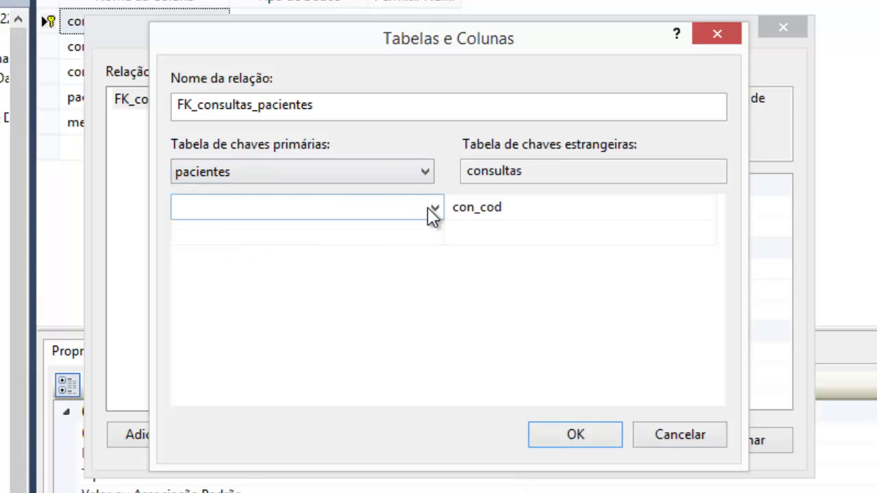
{"action": "left_click", "coordinate": [435, 208]}
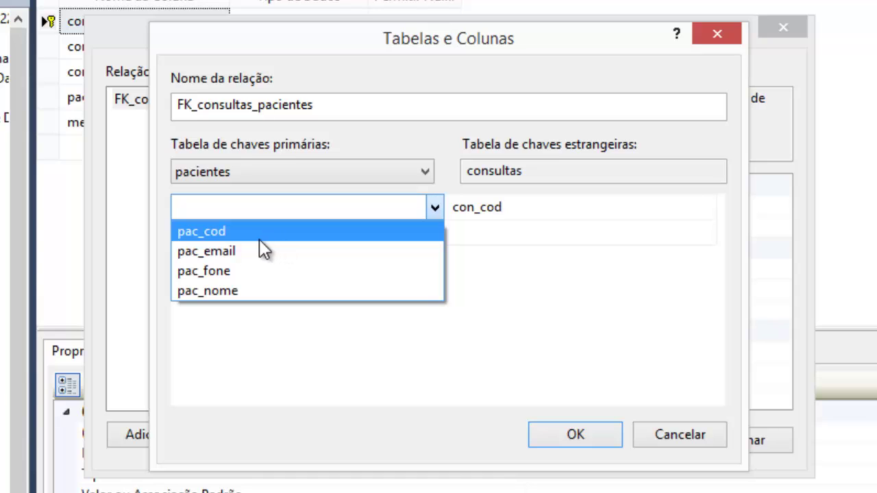
{"action": "left_click", "coordinate": [222, 234]}
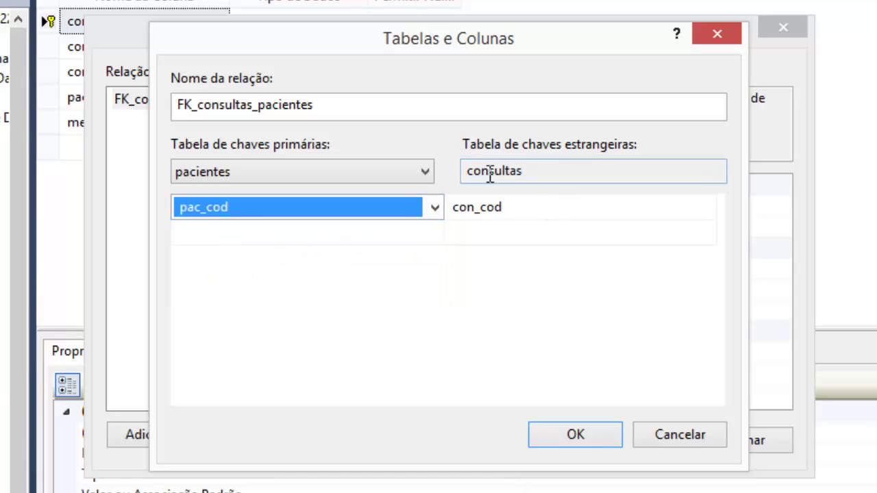
{"action": "left_click", "coordinate": [503, 207]}
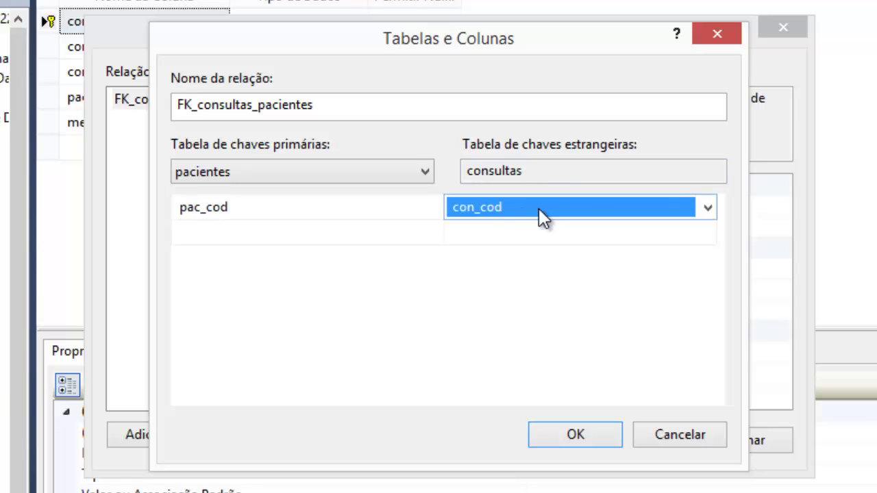
{"action": "left_click", "coordinate": [699, 208]}
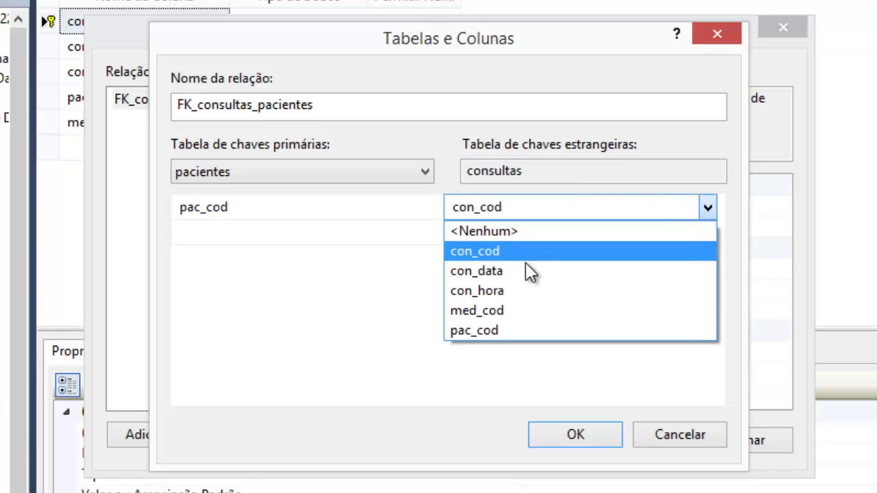
{"action": "left_click", "coordinate": [501, 332]}
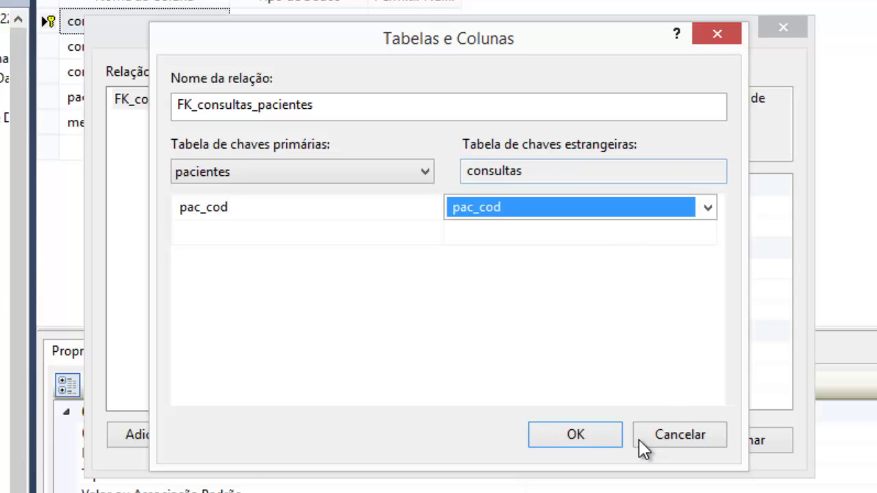
{"action": "left_click", "coordinate": [603, 435]}
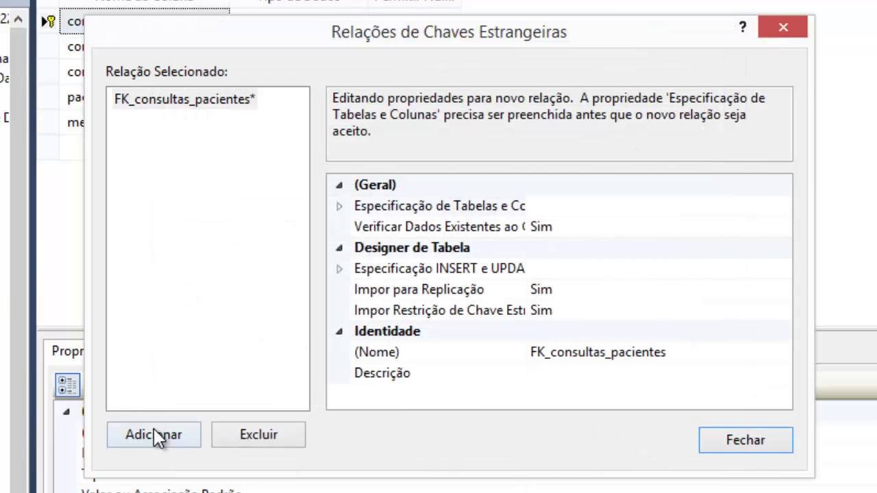
- Add a second foreign key relation to consultas and choose medicos as its primary key table
{"action": "left_click", "coordinate": [153, 435]}
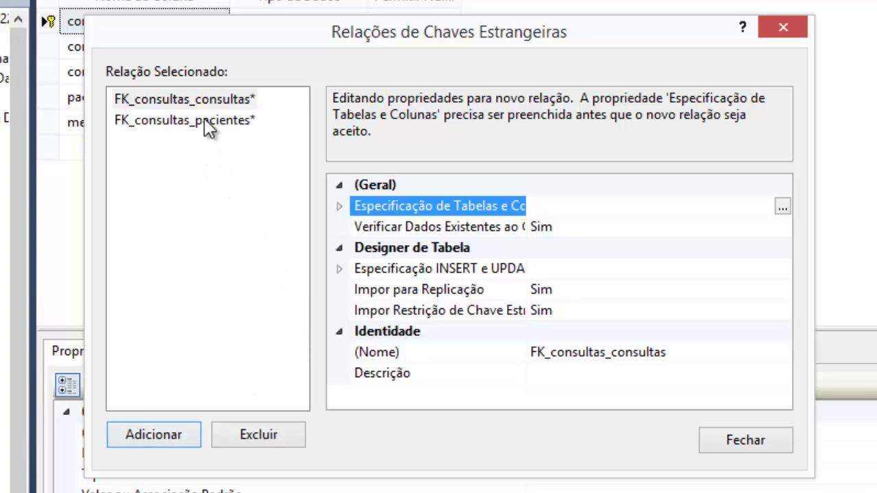
{"action": "left_click", "coordinate": [205, 122]}
{"action": "left_click", "coordinate": [207, 103]}
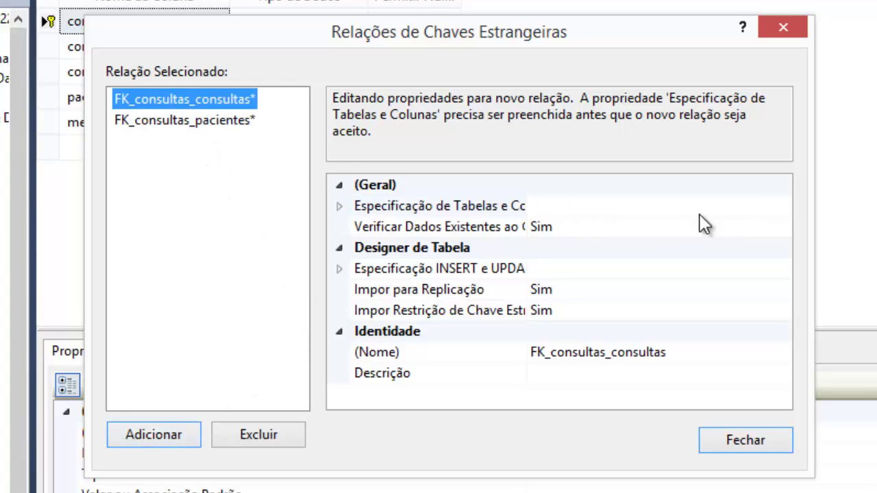
{"action": "left_click", "coordinate": [489, 206]}
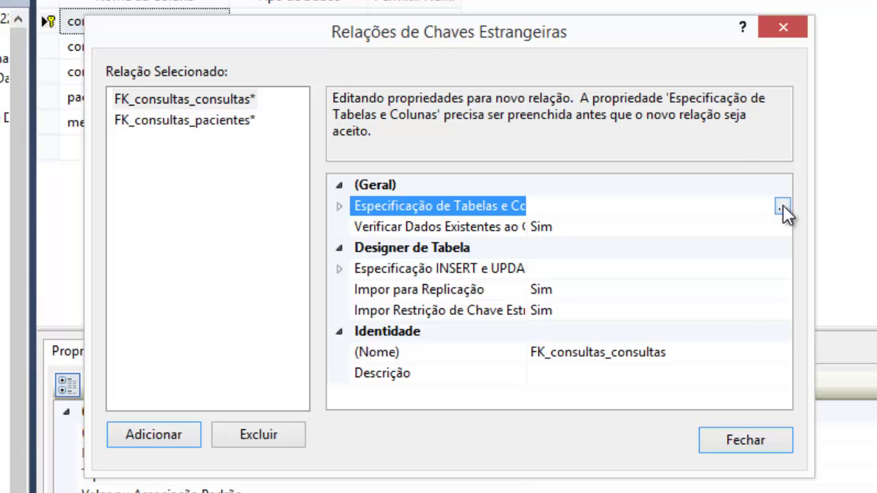
{"action": "left_click", "coordinate": [784, 205]}
{"action": "left_click", "coordinate": [321, 176]}
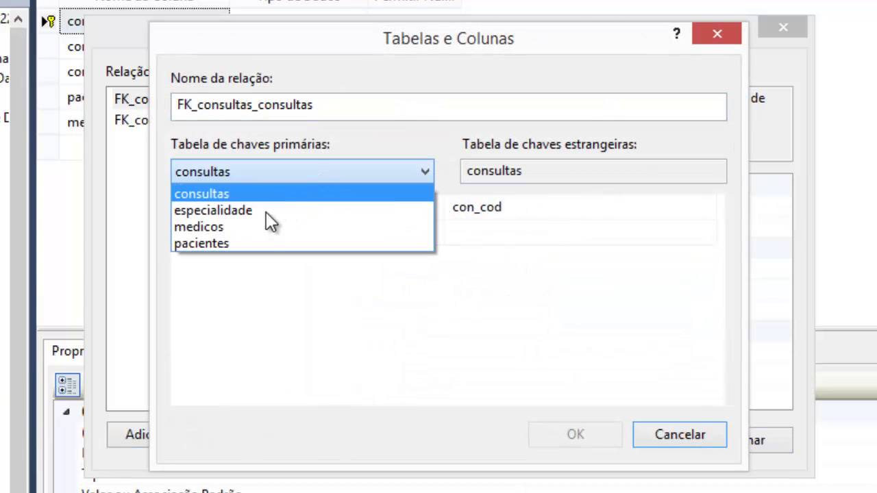
{"action": "left_click", "coordinate": [244, 226]}
- Link med_cod of medicos to the foreign key column med_cod of consultas and accept the mapping
{"action": "left_click", "coordinate": [395, 211]}
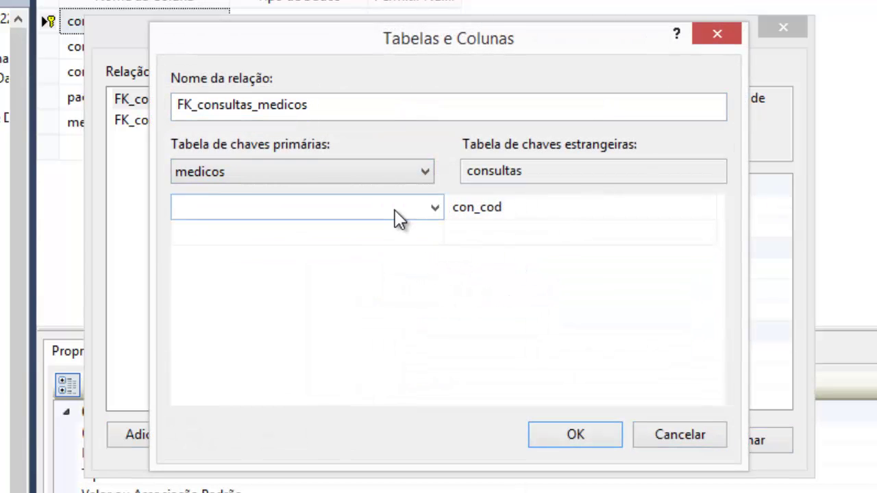
{"action": "left_click", "coordinate": [436, 207]}
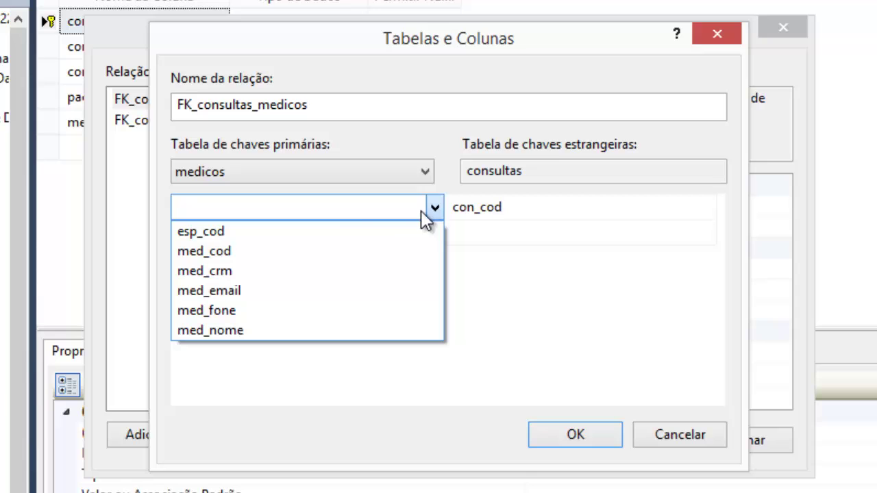
{"action": "left_click", "coordinate": [224, 257]}
{"action": "left_click", "coordinate": [551, 208]}
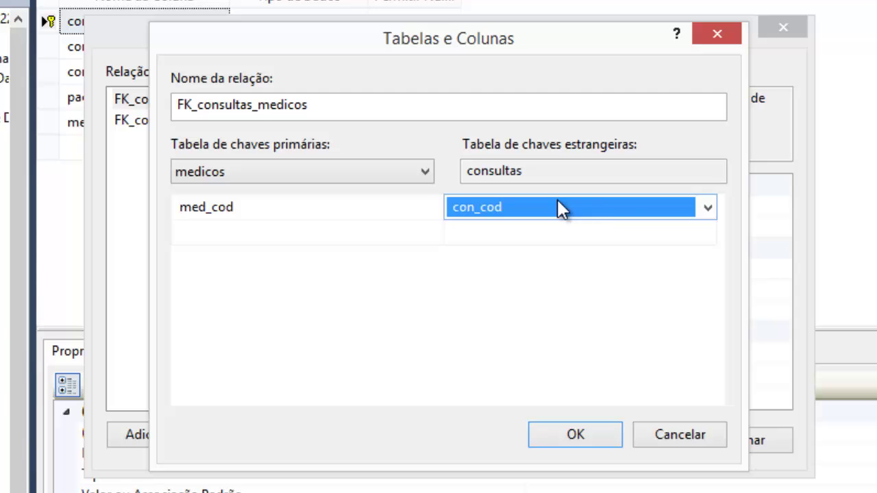
{"action": "left_click", "coordinate": [705, 208]}
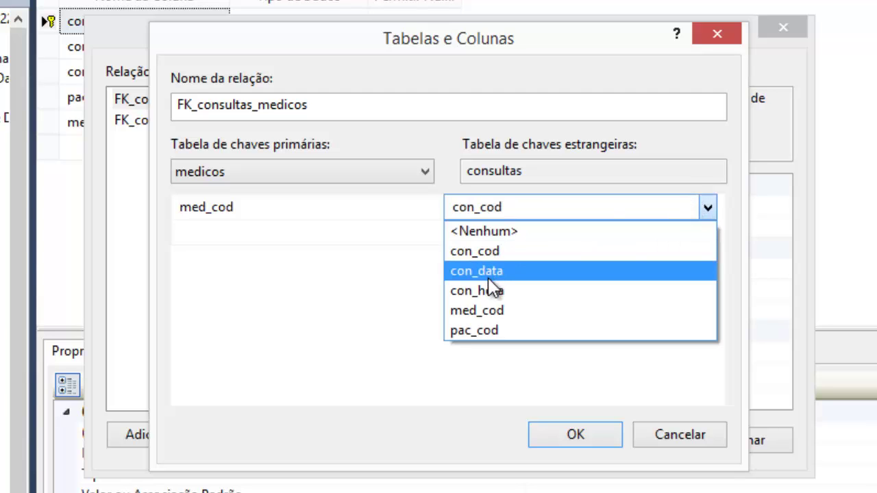
{"action": "left_click", "coordinate": [494, 310]}
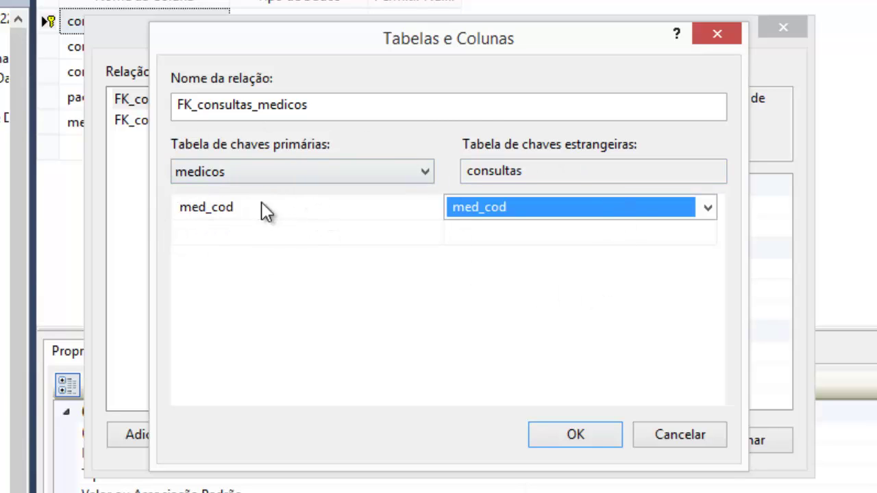
{"action": "left_click", "coordinate": [594, 438]}
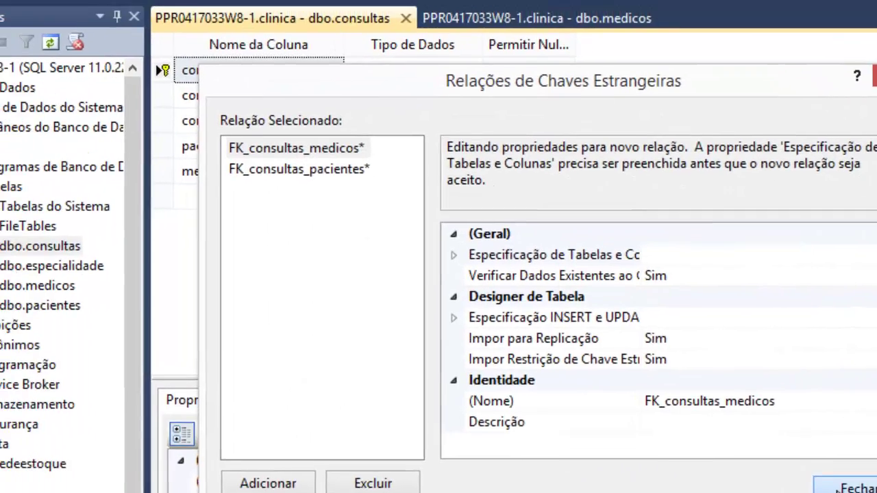
- Close the foreign key relations and try to save the consultas table together with its related tables
{"action": "left_click", "coordinate": [705, 440]}
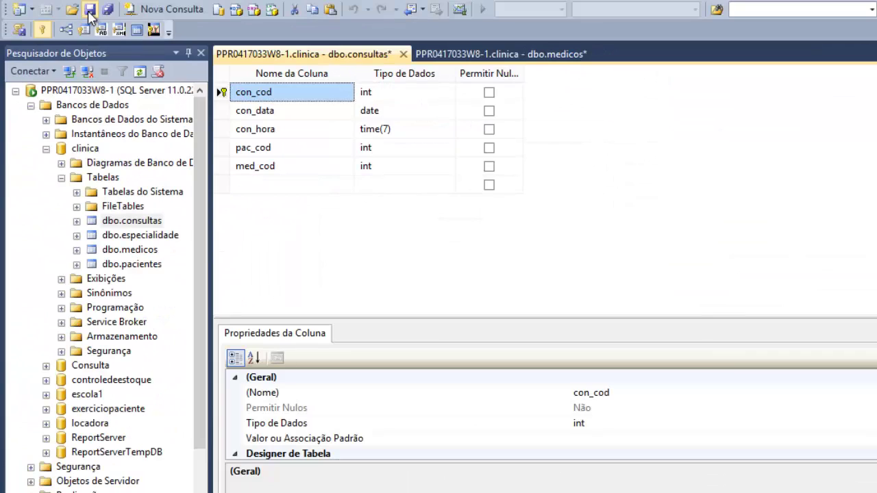
{"action": "left_click", "coordinate": [89, 9]}
{"action": "left_click", "coordinate": [485, 403]}
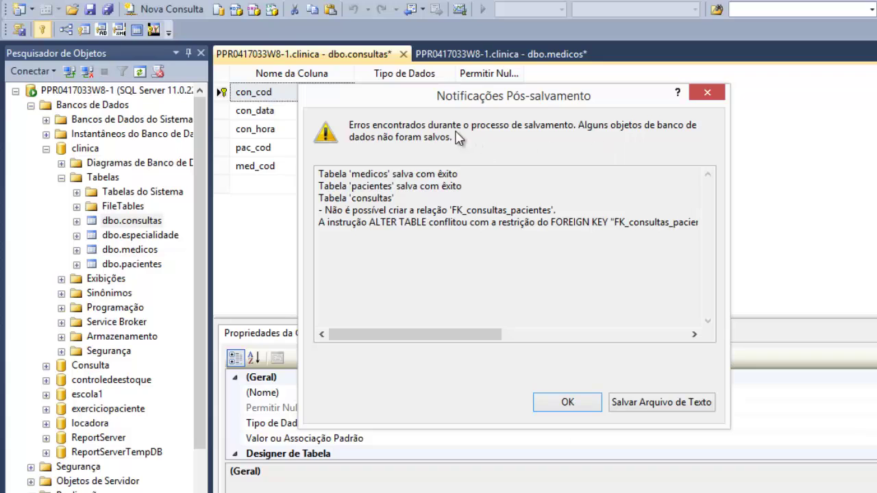
{"action": "left_click", "coordinate": [562, 404]}
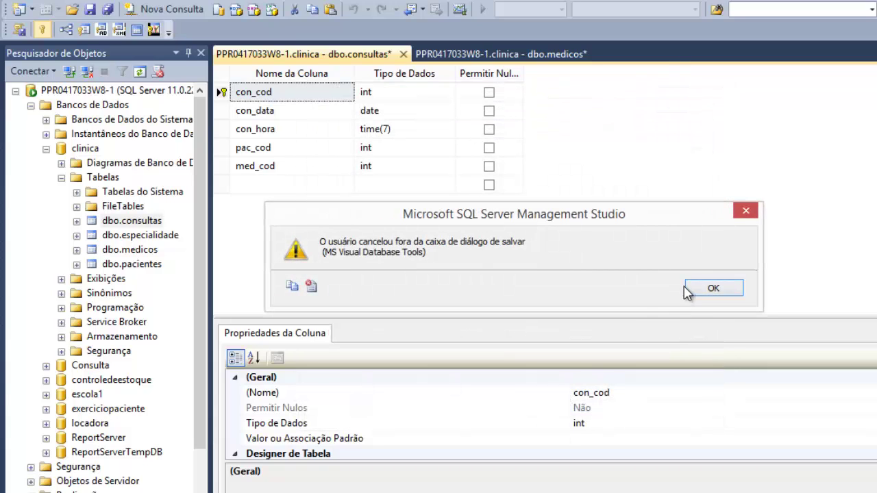
- Dismiss the save message, open the rows of the consultas table for editing, and permanently delete all three records
{"action": "left_click", "coordinate": [699, 288]}
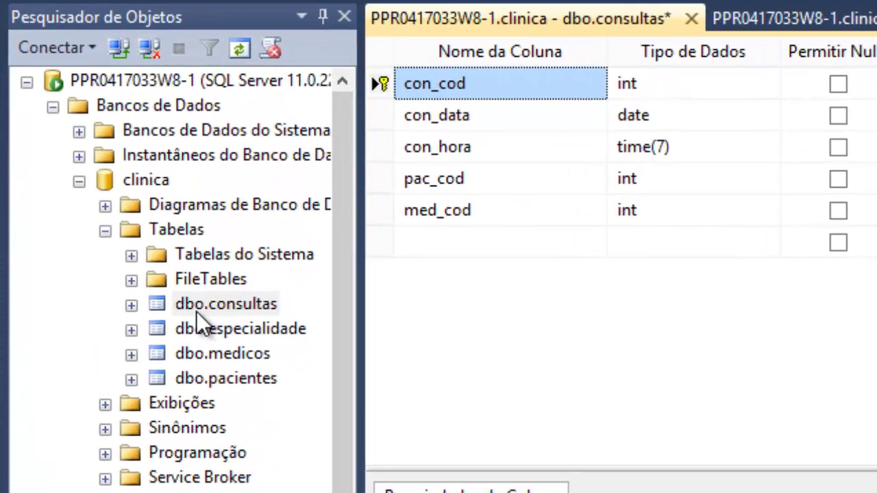
{"action": "right_click", "coordinate": [197, 312]}
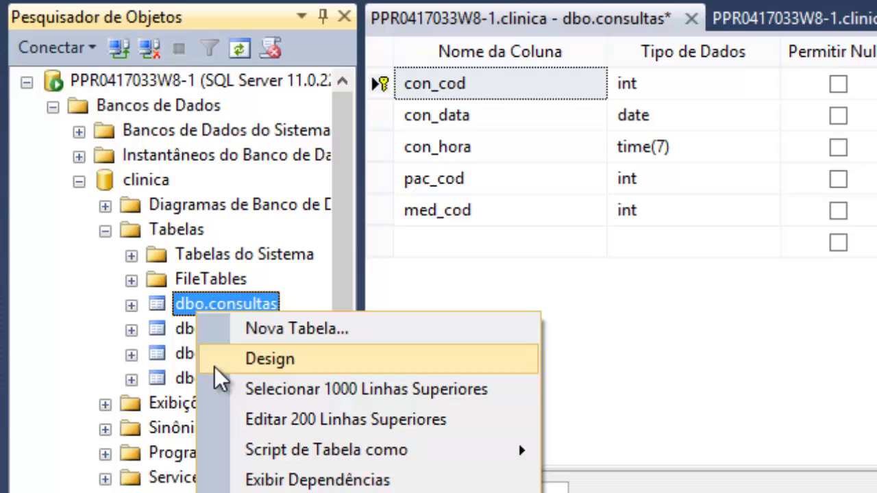
{"action": "left_click", "coordinate": [227, 420]}
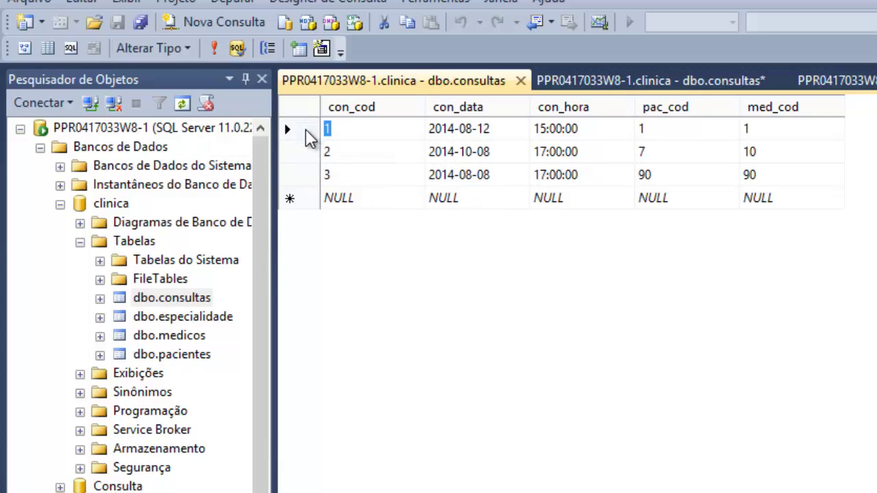
{"action": "left_click_drag", "start_coordinate": [305, 134], "coordinate": [304, 179]}
{"action": "right_click", "coordinate": [303, 152]}
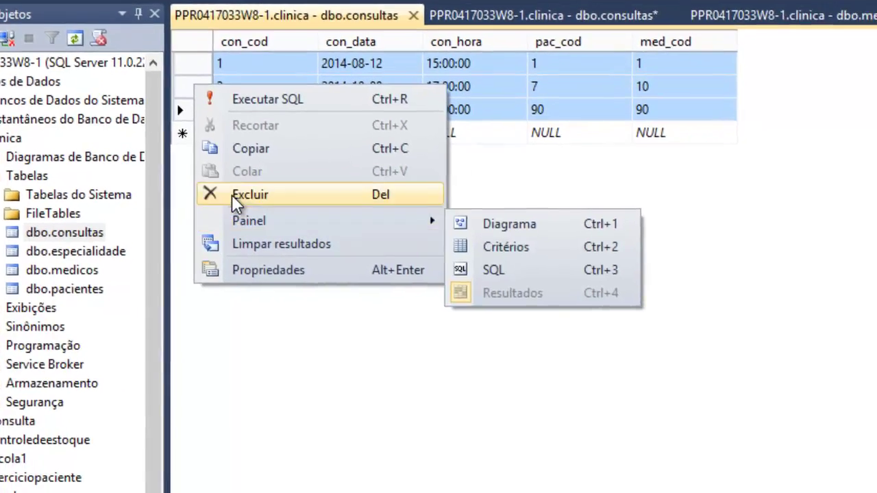
{"action": "left_click", "coordinate": [353, 260]}
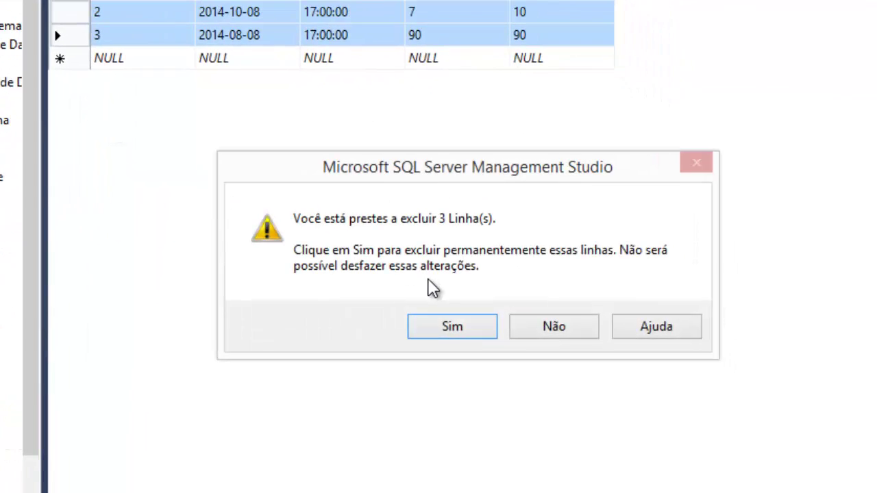
{"action": "left_click", "coordinate": [446, 329]}
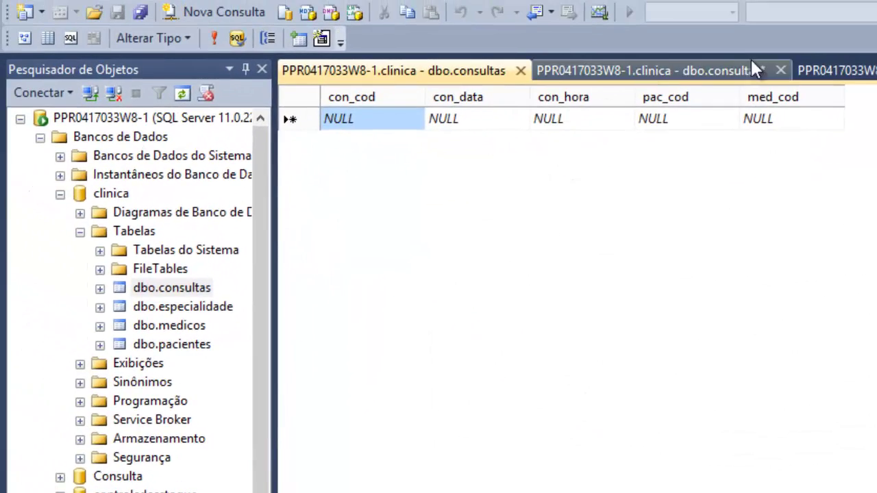
- Return to the consultas table design and save it together with the related tables medicos and pacientes
{"action": "left_click", "coordinate": [750, 68]}
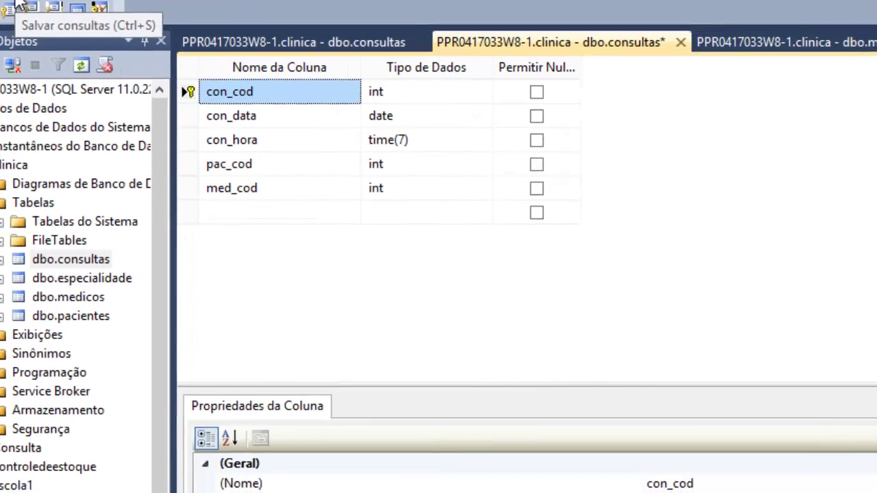
{"action": "left_click", "coordinate": [116, 19]}
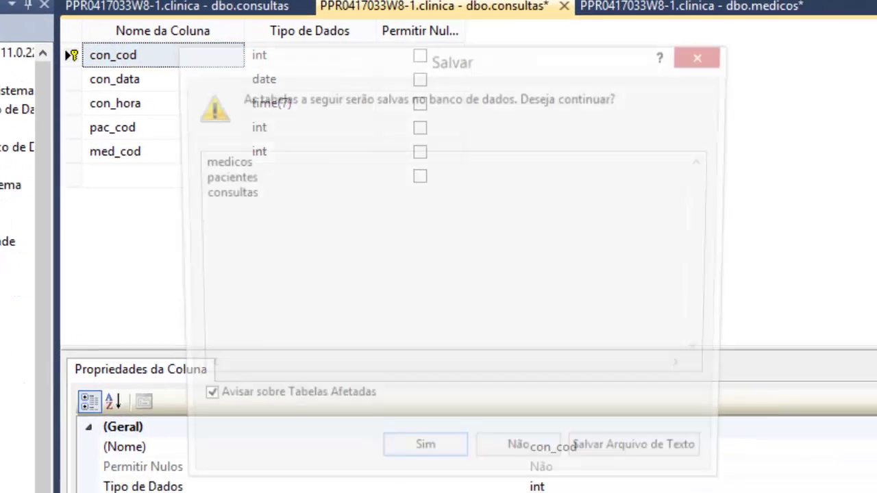
{"action": "left_click", "coordinate": [390, 454]}
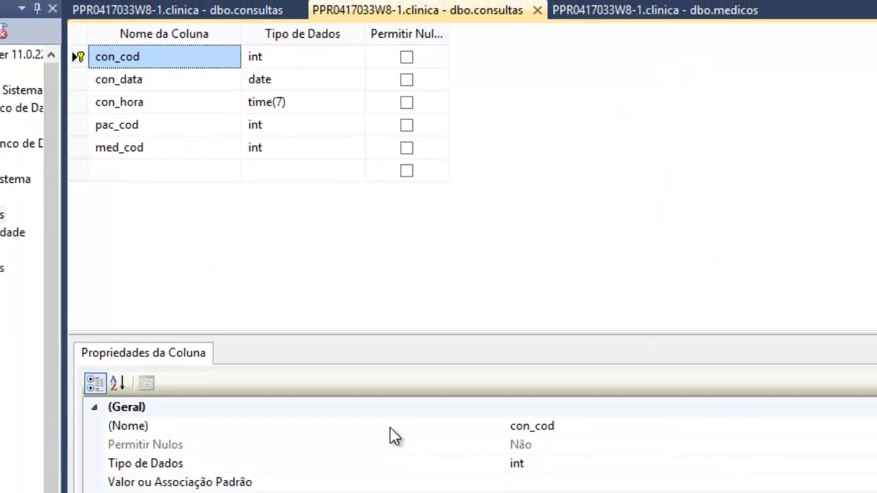